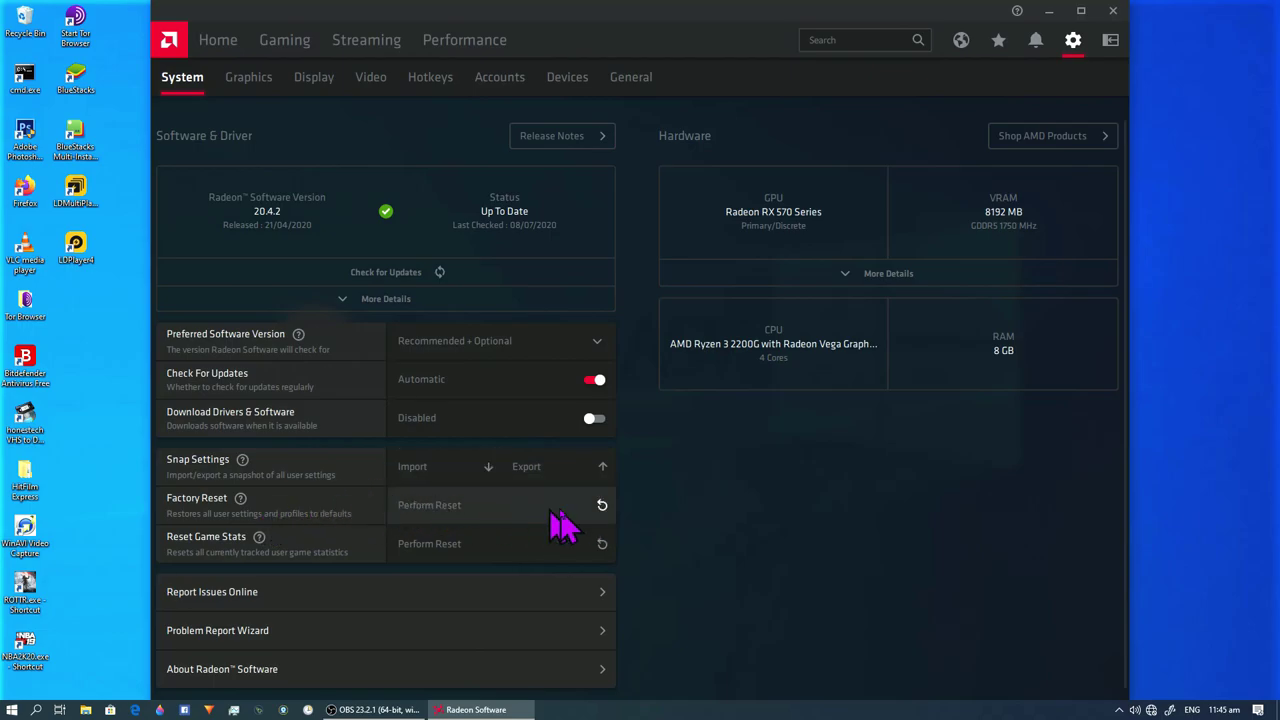
Factory-reset all Radeon settings and profiles, and complete the quick setup with the Gaming profile.
{"action": "left_click", "coordinate": [597, 508]}
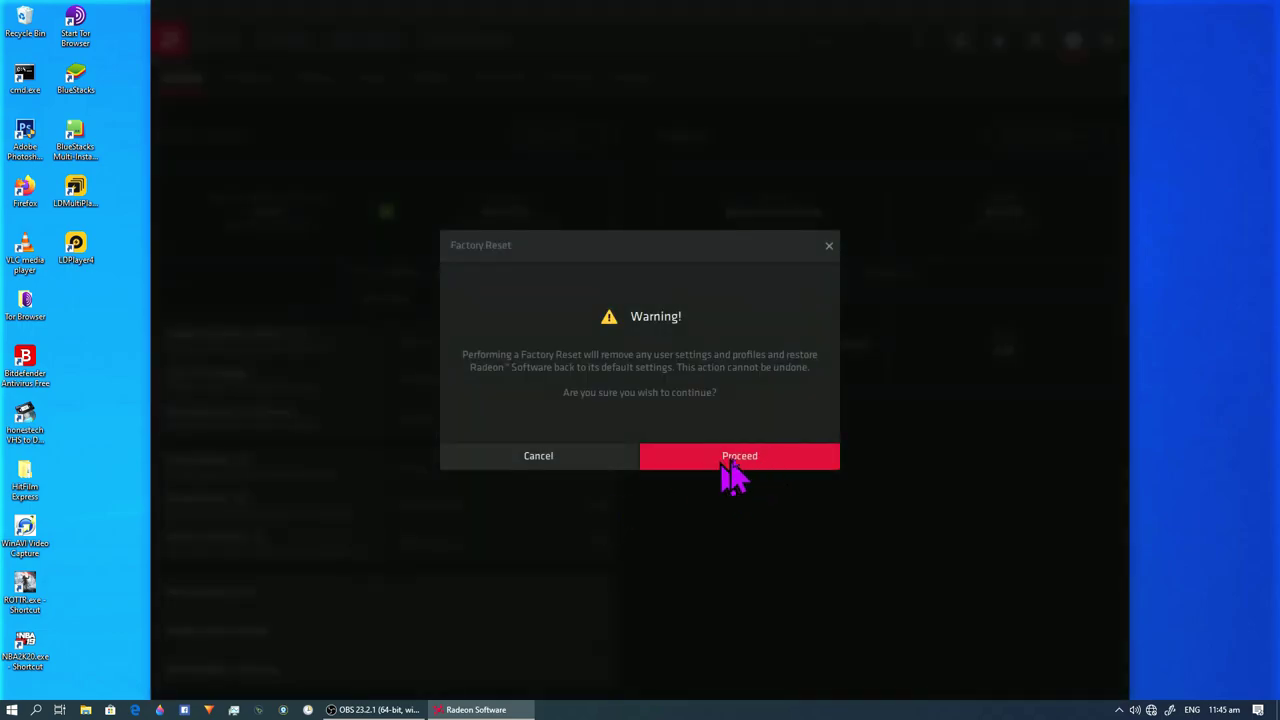
{"action": "left_click", "coordinate": [785, 458]}
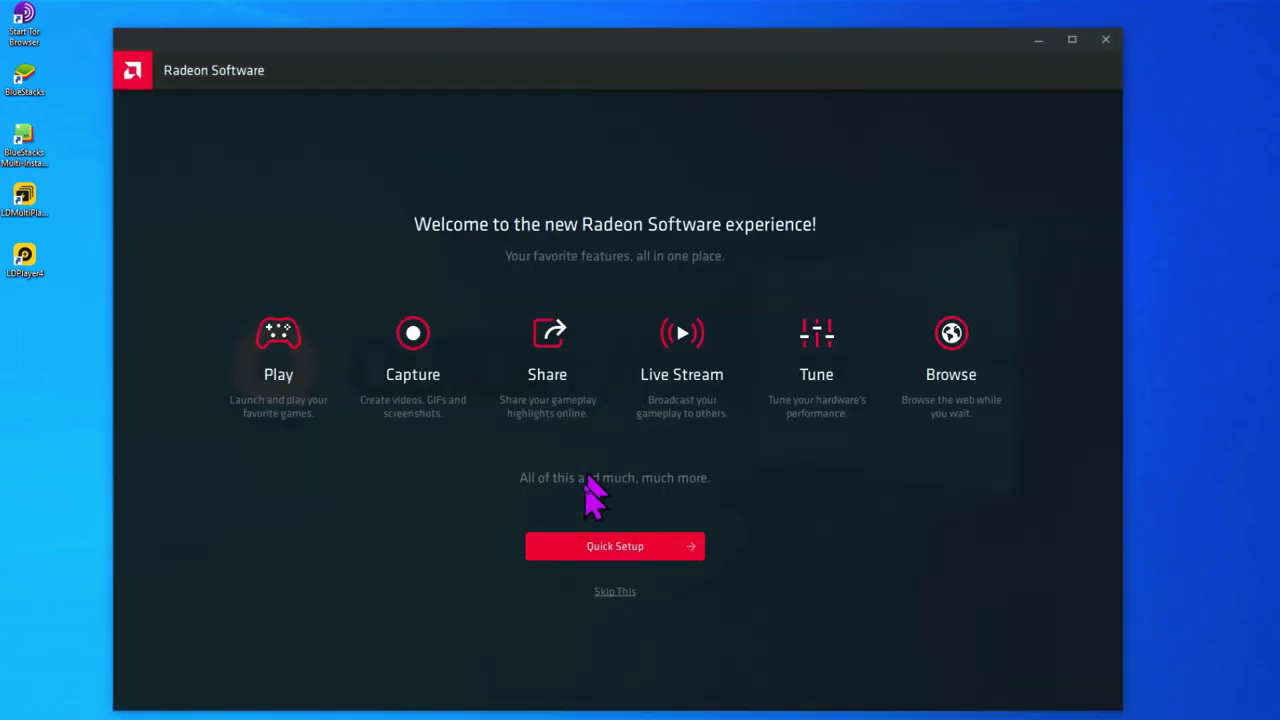
{"action": "left_click", "coordinate": [688, 557]}
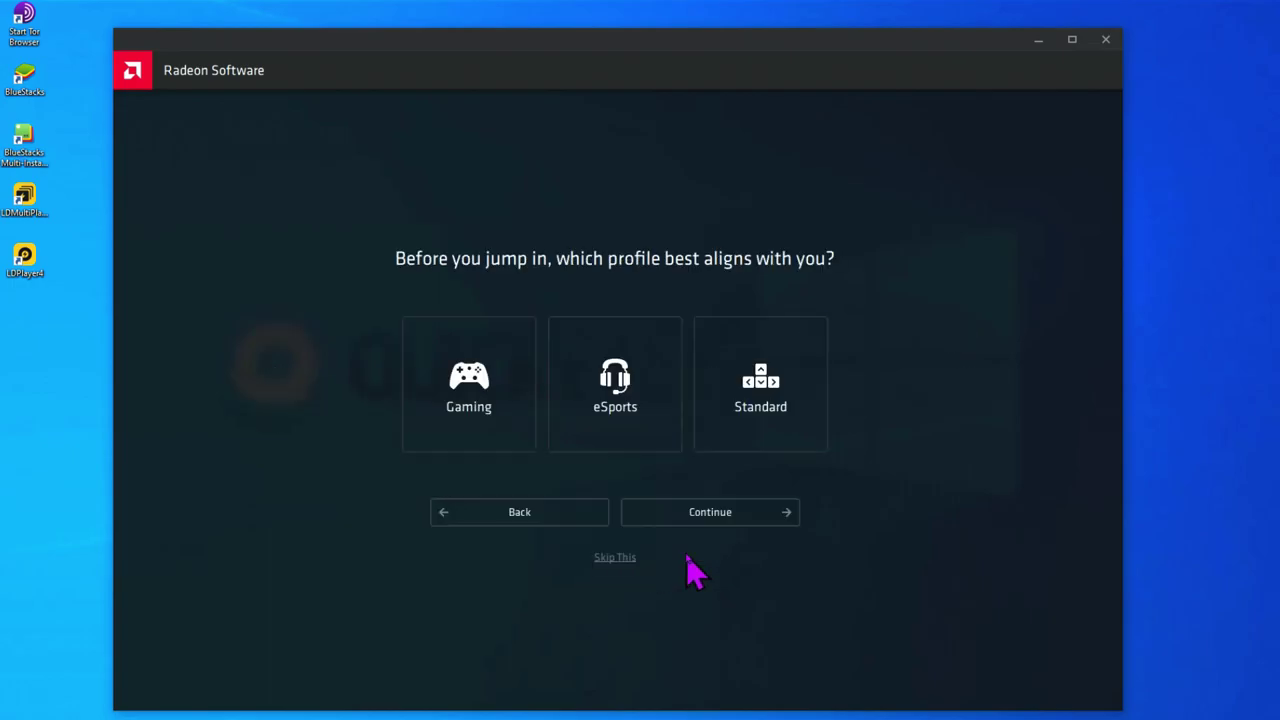
{"action": "left_click", "coordinate": [500, 405]}
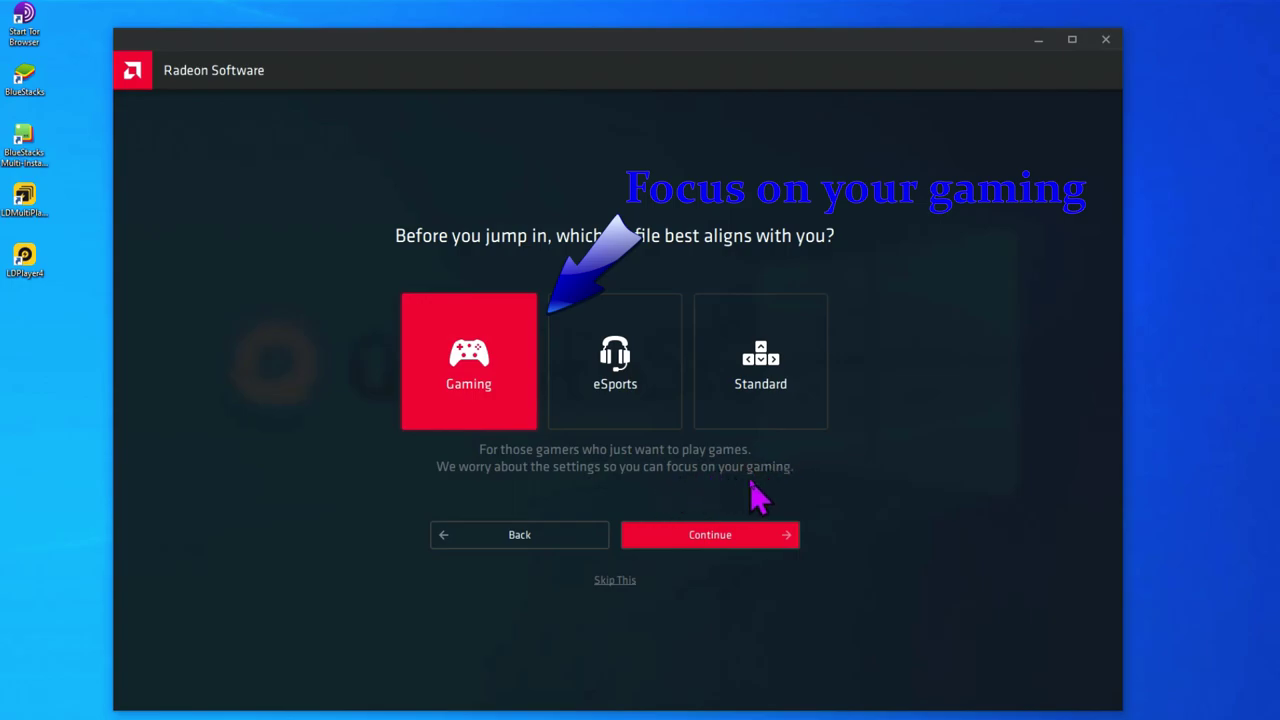
{"action": "left_click", "coordinate": [758, 545]}
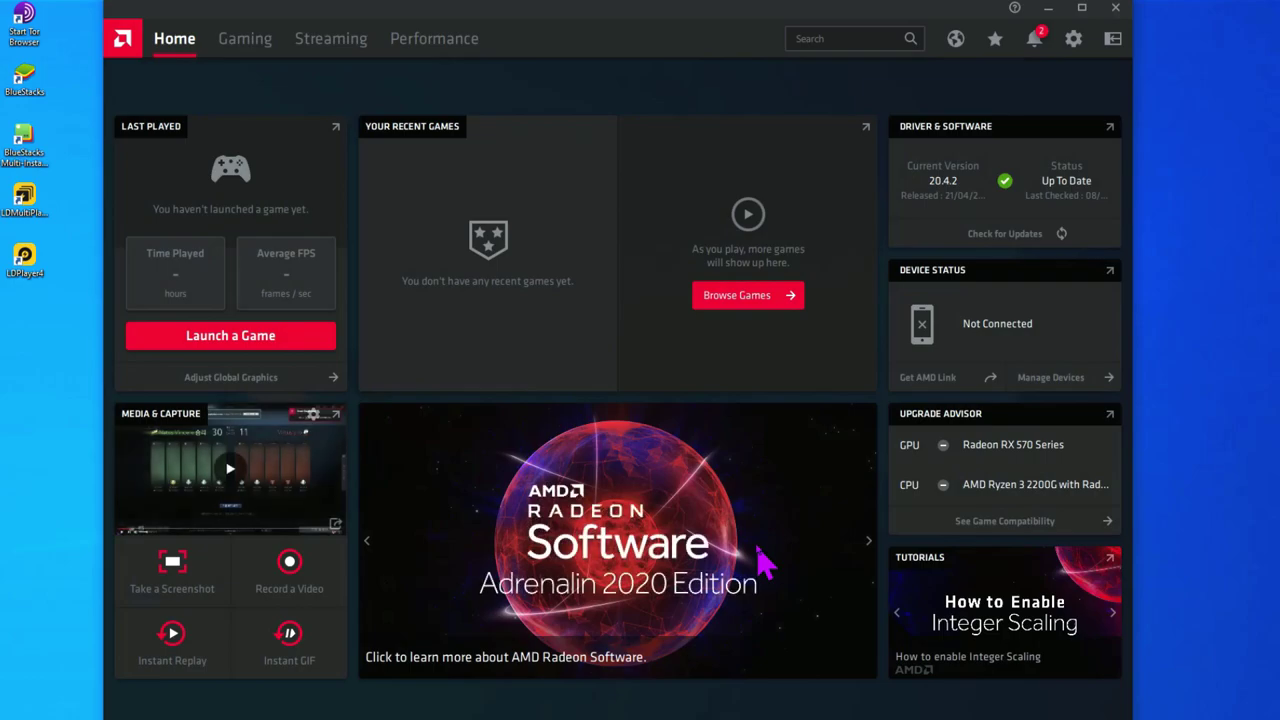
Clear the pending notifications and open the System settings to check the software and driver status.
{"action": "left_click", "coordinate": [1034, 39]}
{"action": "left_click", "coordinate": [1086, 104]}
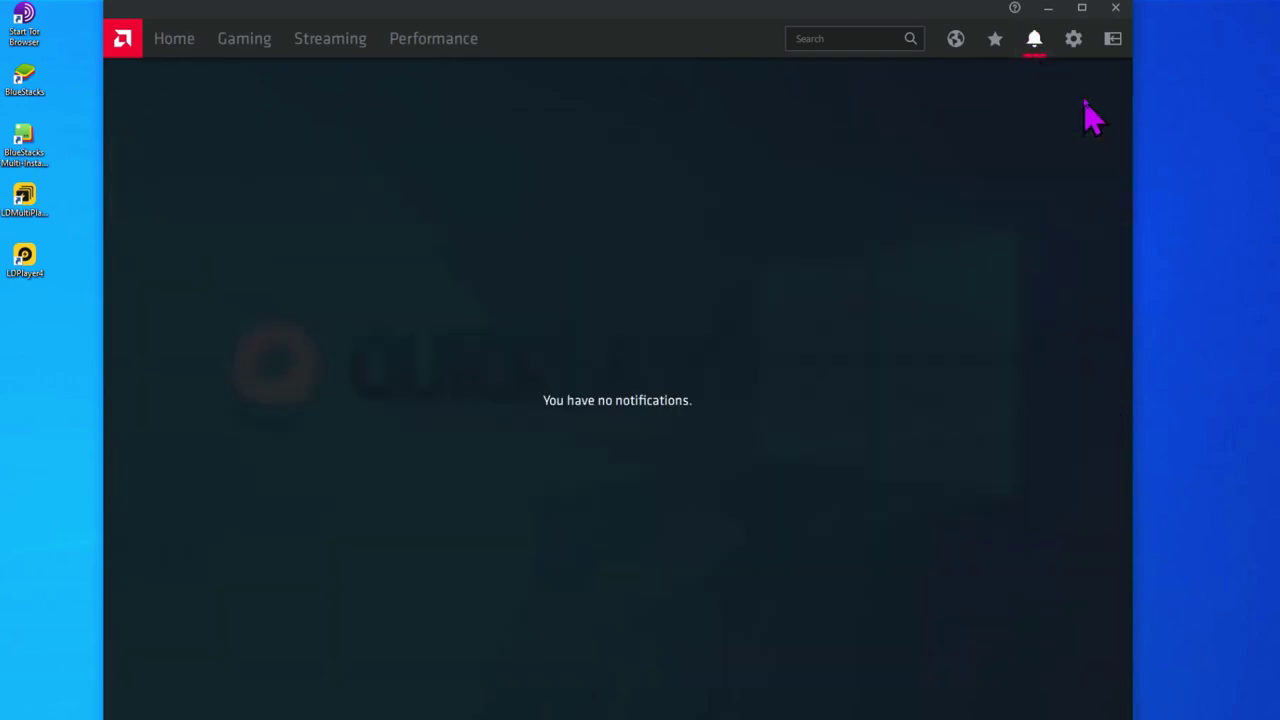
{"action": "left_click", "coordinate": [1075, 42]}
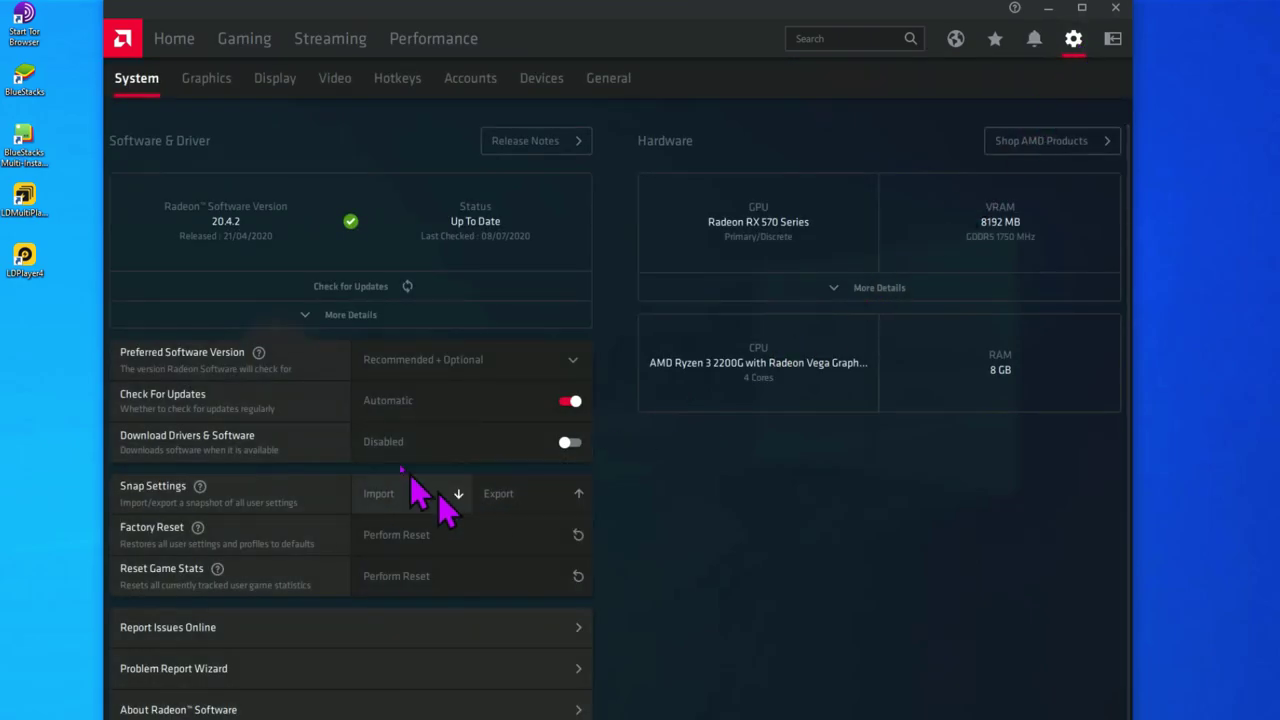
{"action": "scroll", "coordinate": [335, 640], "scroll_direction": "down", "scroll_amount": 1}
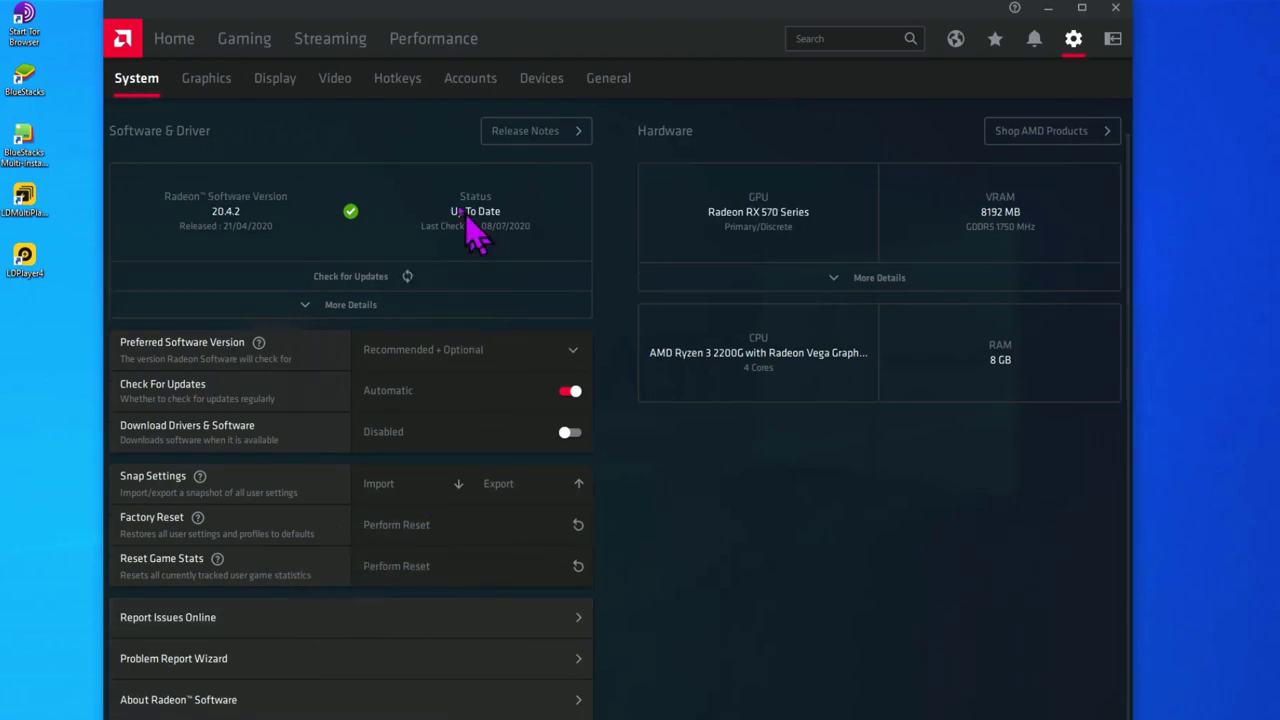
Enable Radeon Boost in the global graphics settings with a minimum resolution of 50%.
{"action": "left_click", "coordinate": [210, 80]}
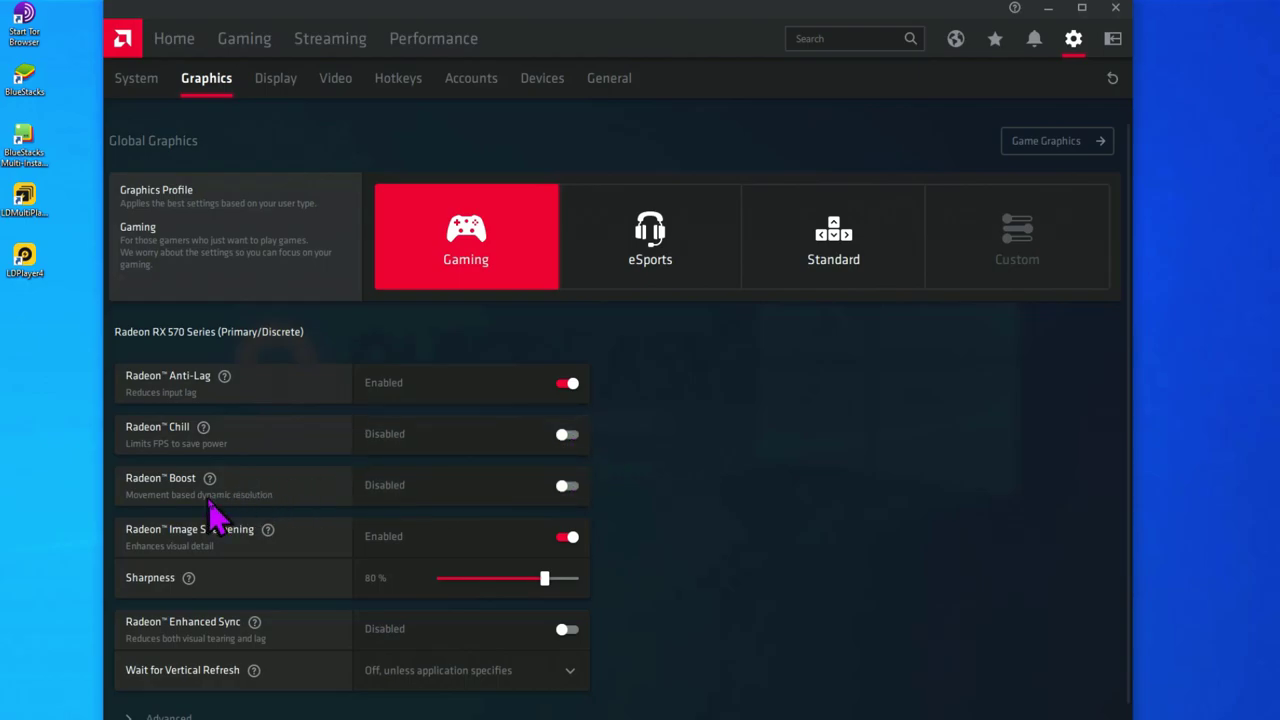
{"action": "left_click", "coordinate": [570, 487]}
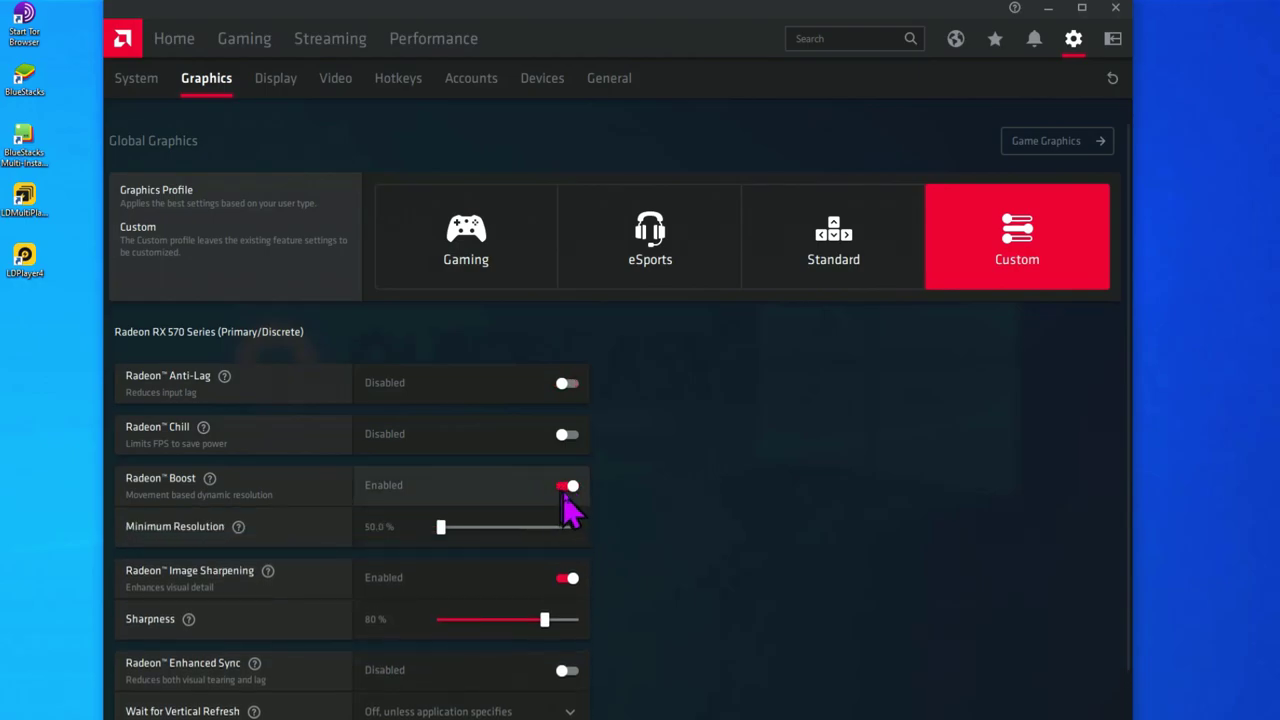
{"action": "mouse_move", "coordinate": [438, 527]}
{"action": "left_mouse_down"}
{"action": "mouse_move", "coordinate": [466, 525]}
{"action": "mouse_move", "coordinate": [424, 532]}
{"action": "left_mouse_up"}
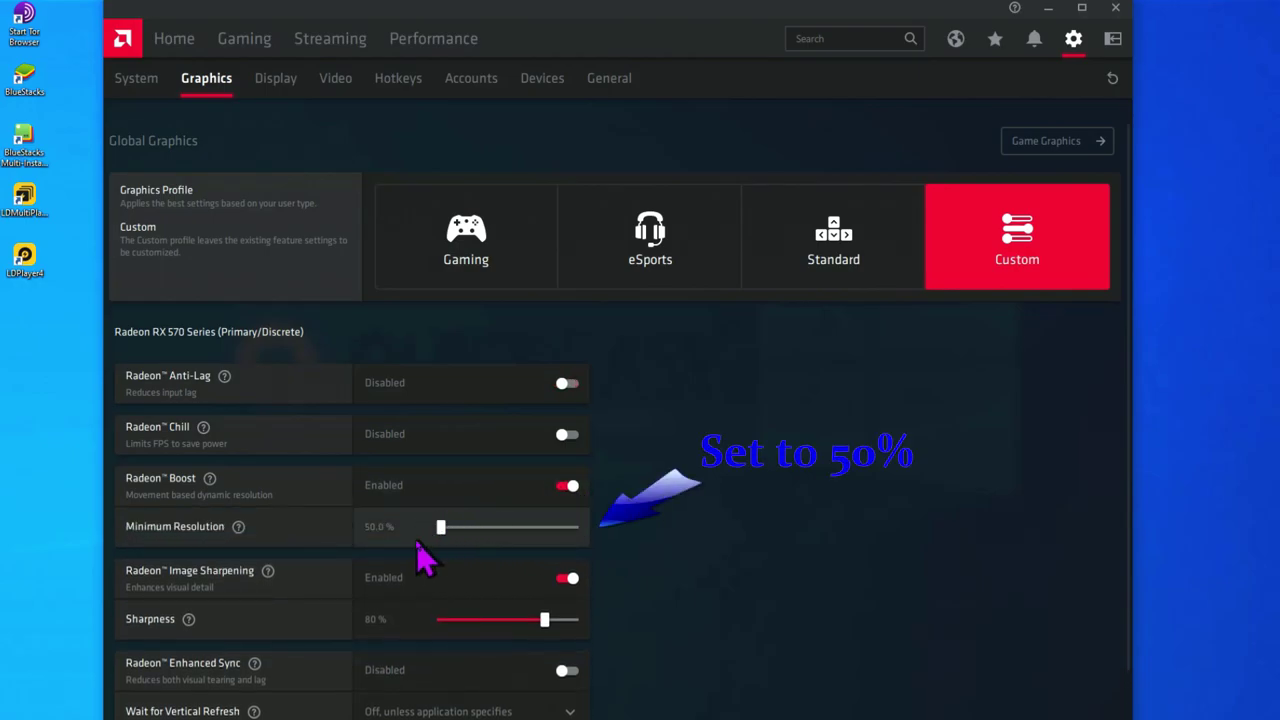
Set the Image Sharpening sharpness to 90% and enable Radeon Enhanced Sync.
{"action": "scroll", "coordinate": [488, 547], "scroll_direction": "down", "scroll_amount": 1}
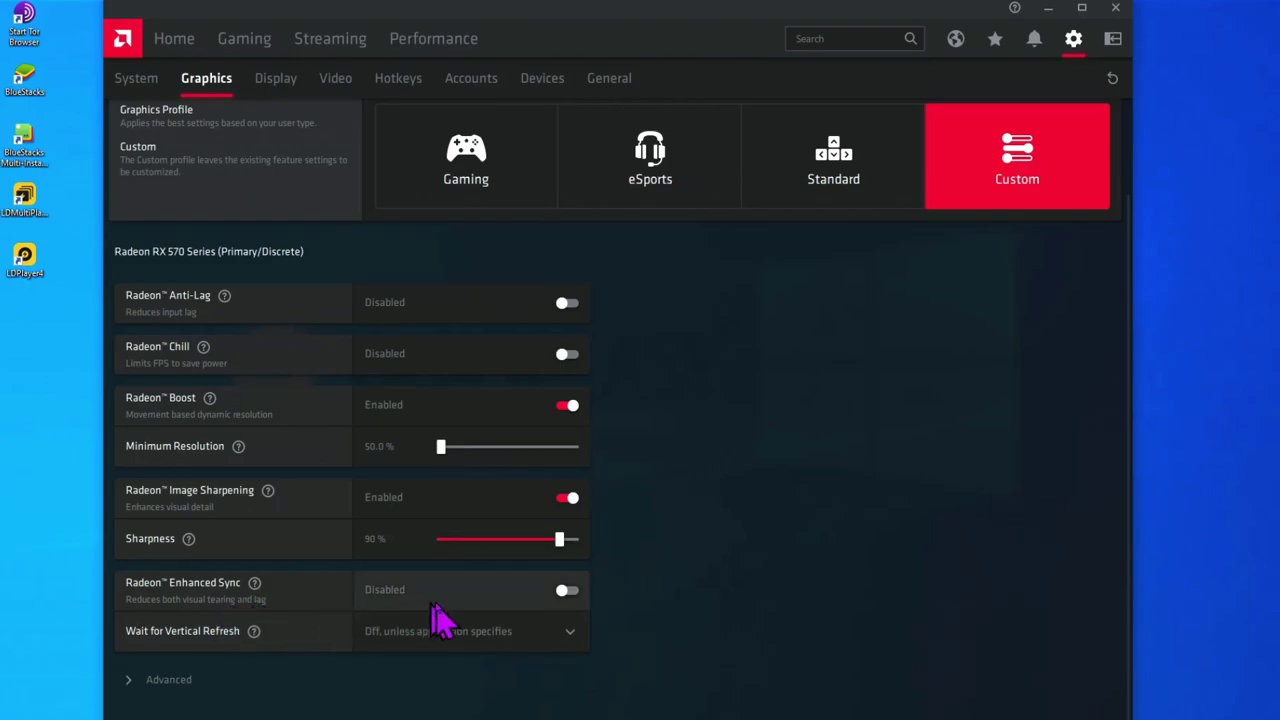
{"action": "left_click", "coordinate": [572, 591]}
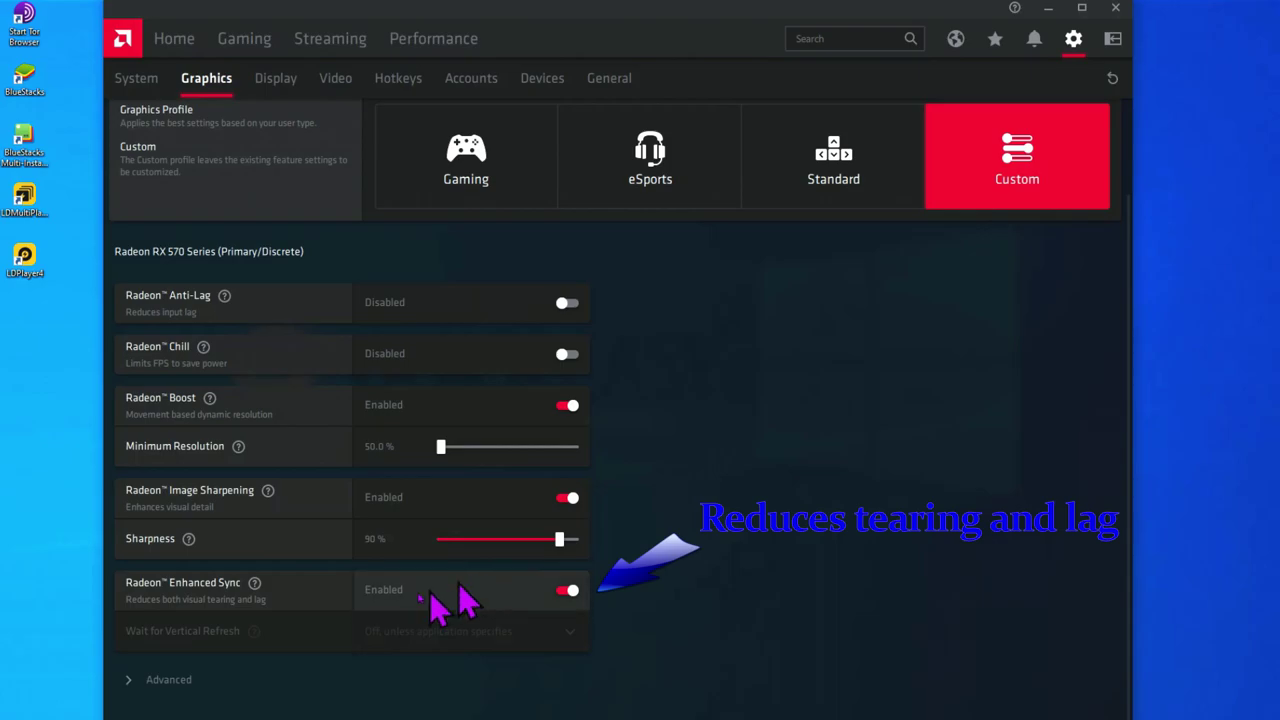
In the advanced graphics settings, keep Anti-Aliasing on Use application settings and set Texture Filtering Quality to Performance.
{"action": "left_click", "coordinate": [150, 680]}
{"action": "scroll", "coordinate": [280, 680], "scroll_direction": "down", "scroll_amount": 4}
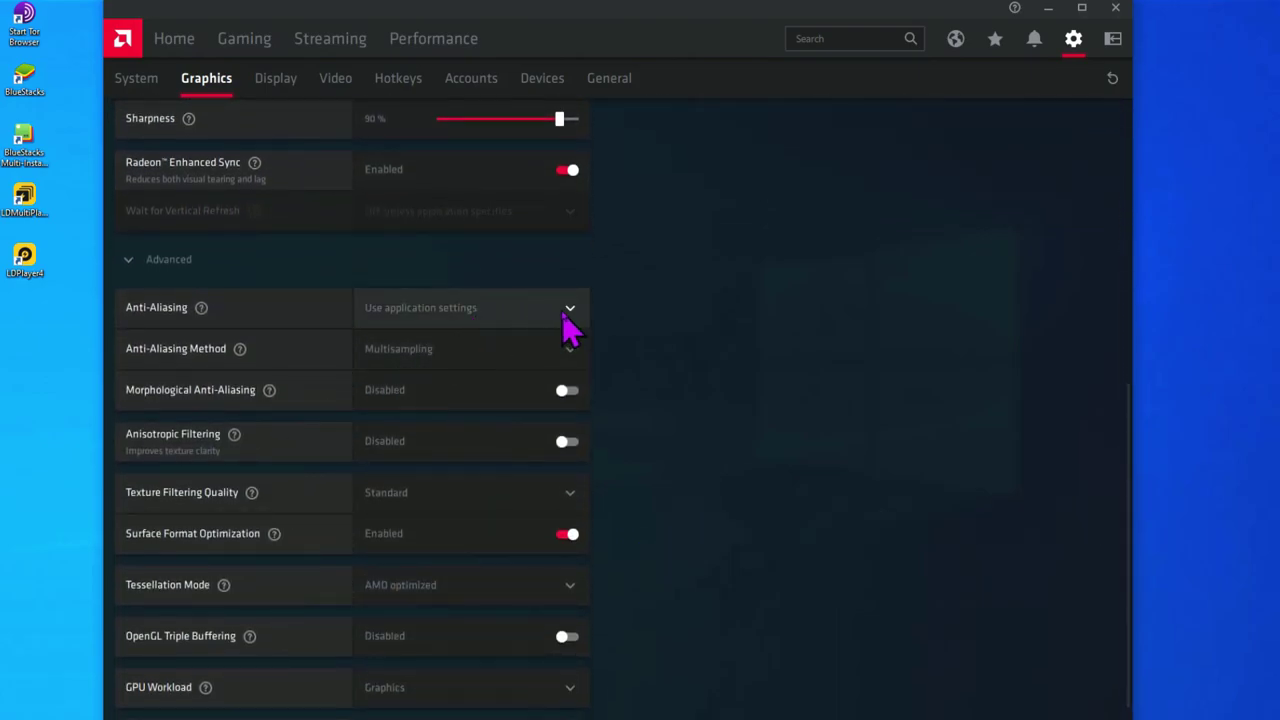
{"action": "left_click", "coordinate": [567, 318]}
{"action": "left_click", "coordinate": [440, 348]}
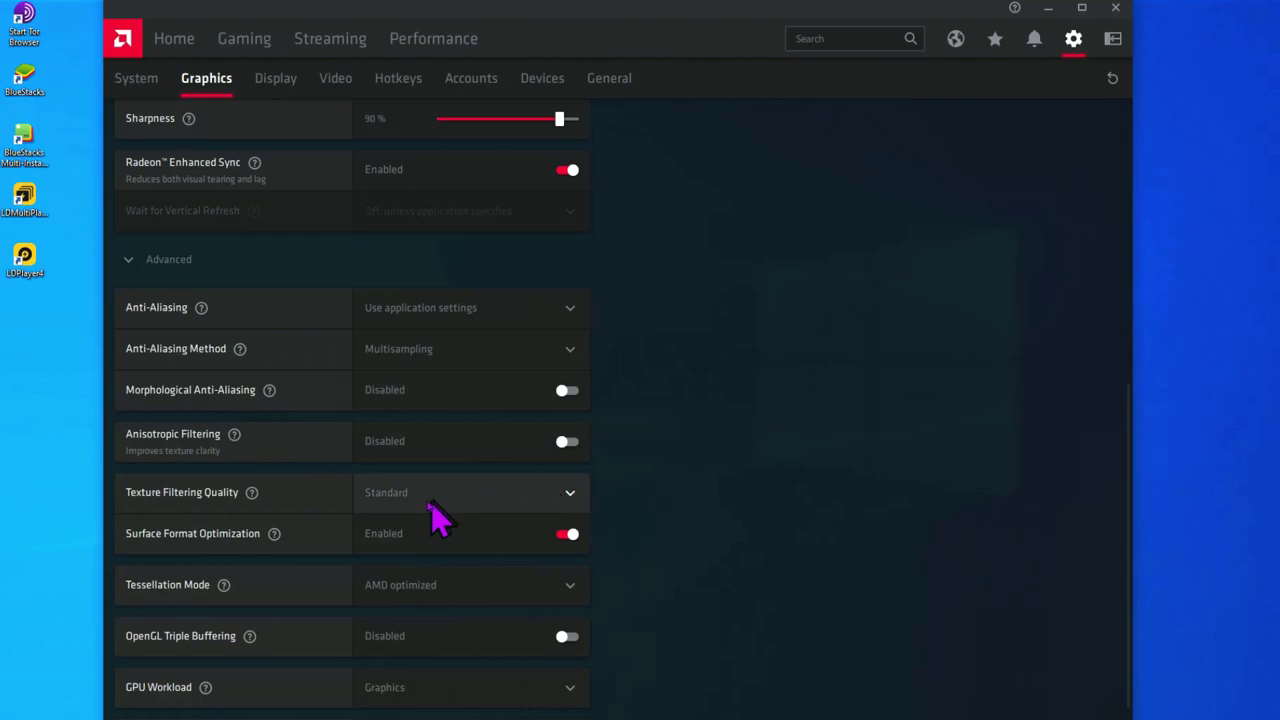
{"action": "left_click", "coordinate": [569, 494]}
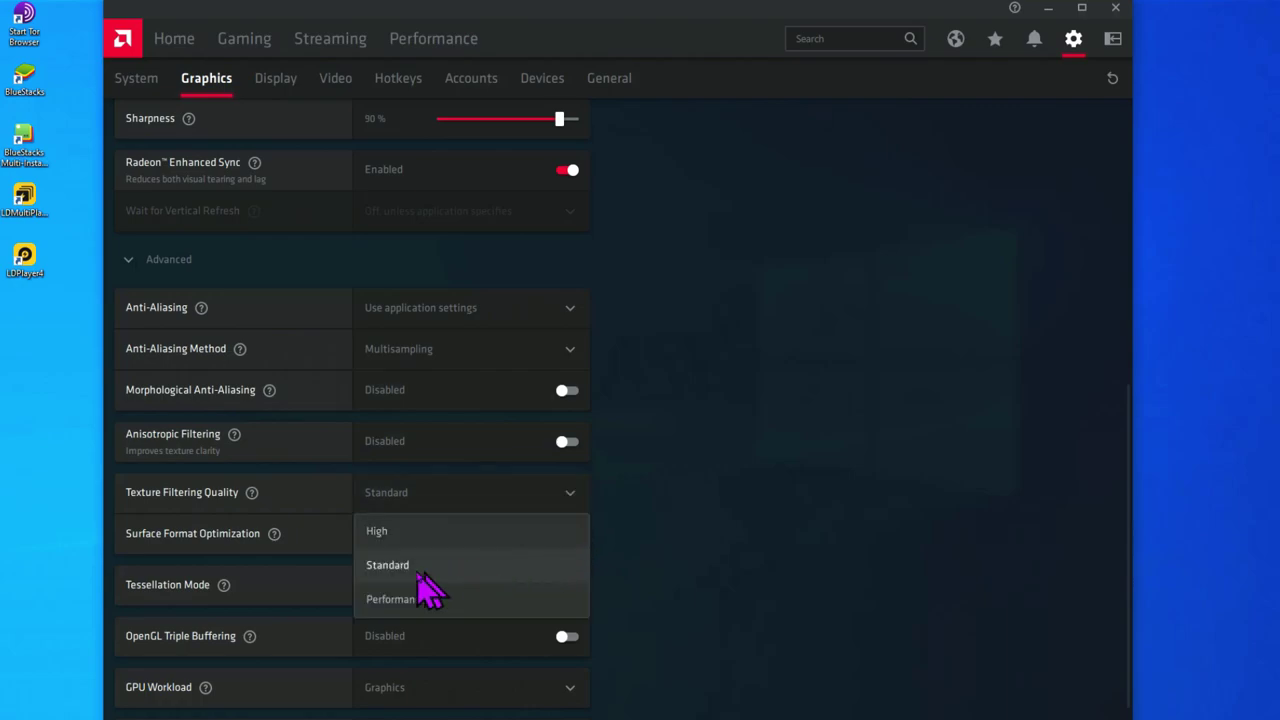
{"action": "left_click", "coordinate": [513, 603]}
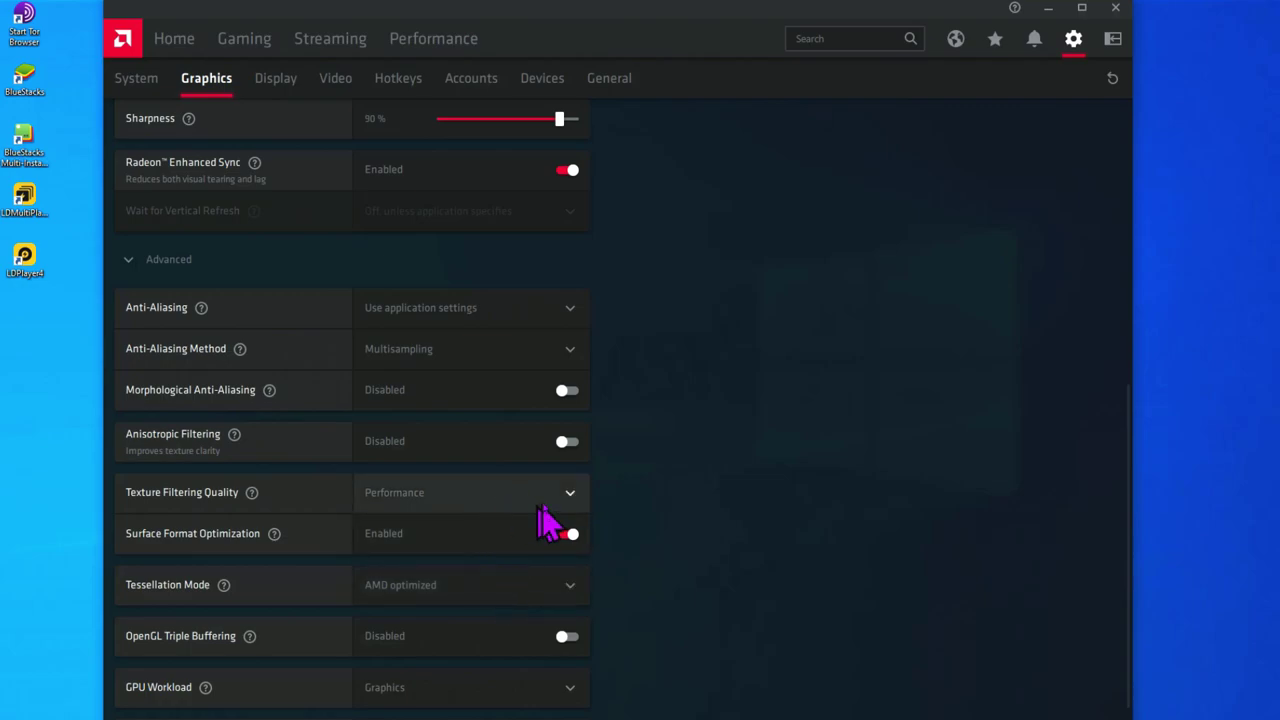
Set Tessellation Mode to Override application settings and the Maximum Tessellation Level to Off.
{"action": "scroll", "coordinate": [540, 505], "scroll_direction": "down", "scroll_amount": 1}
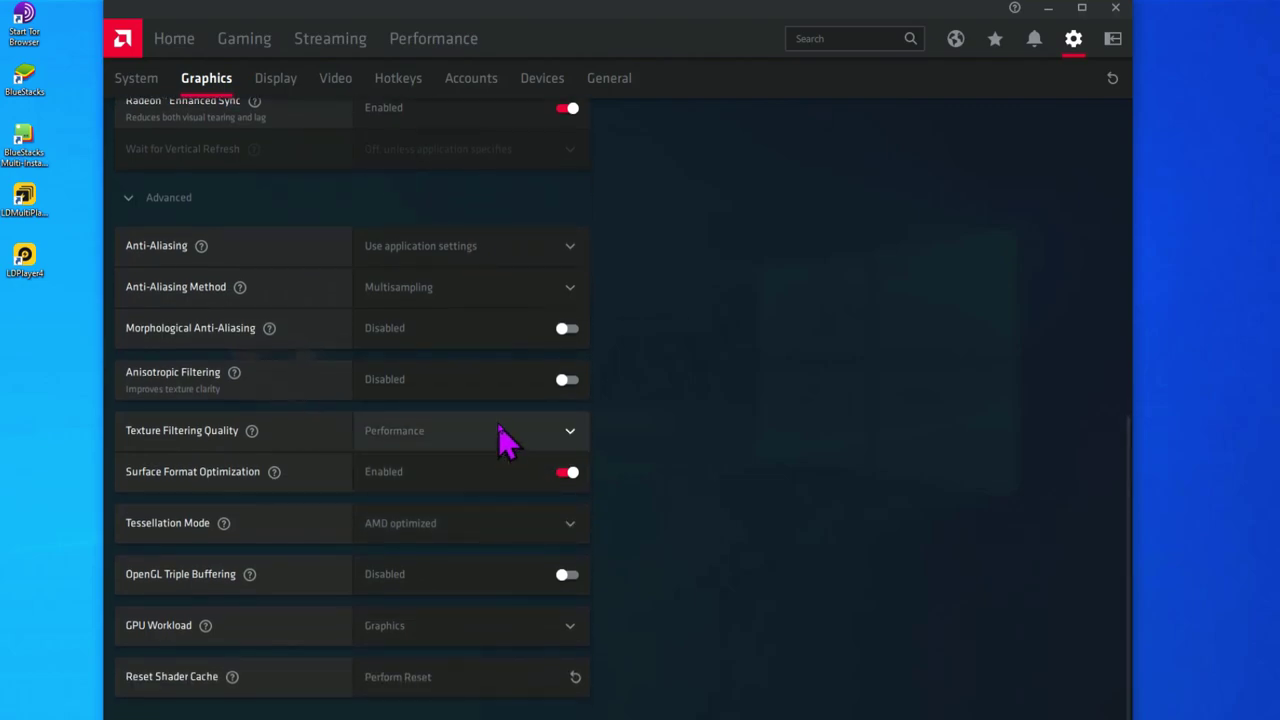
{"action": "left_click", "coordinate": [570, 524]}
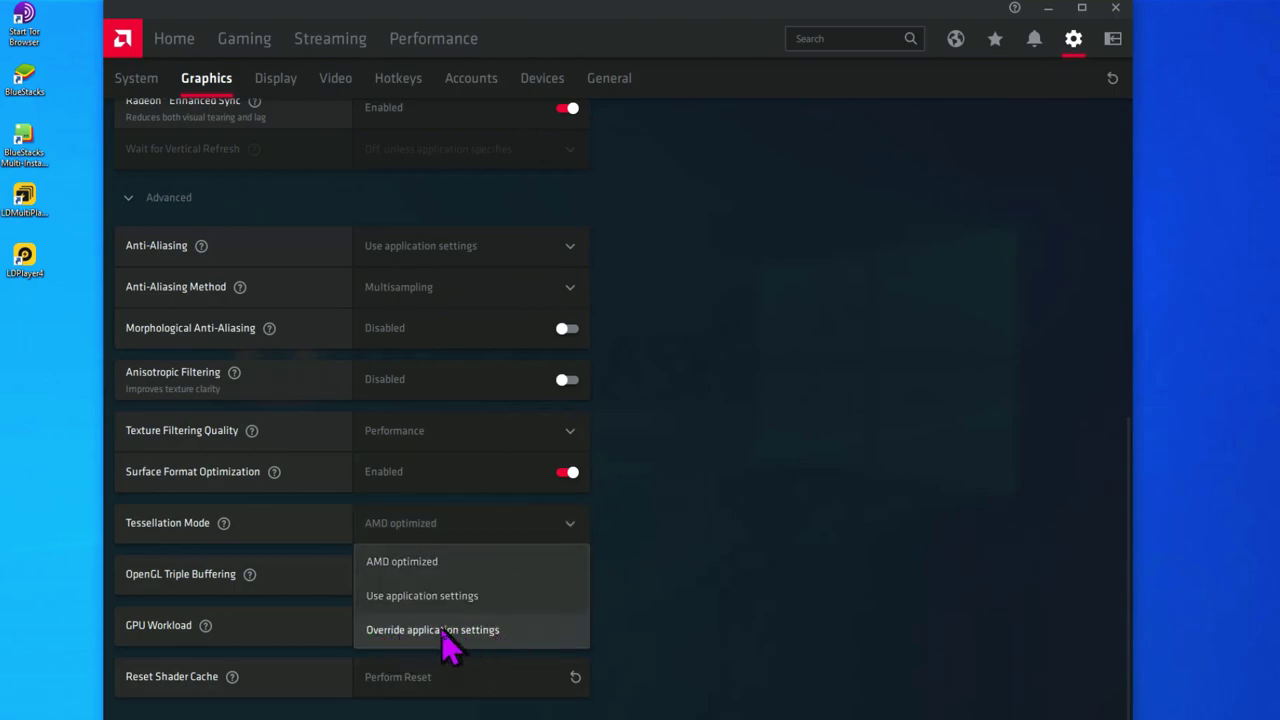
{"action": "left_click", "coordinate": [535, 632]}
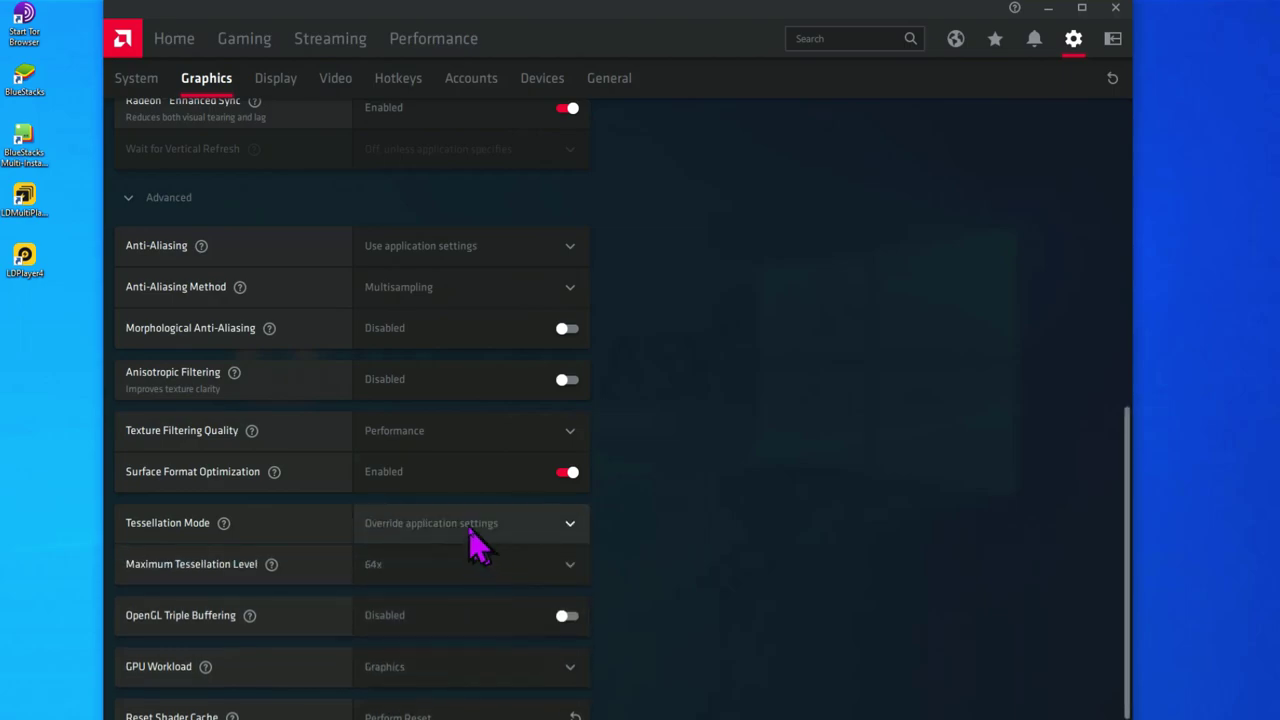
{"action": "left_click", "coordinate": [570, 566]}
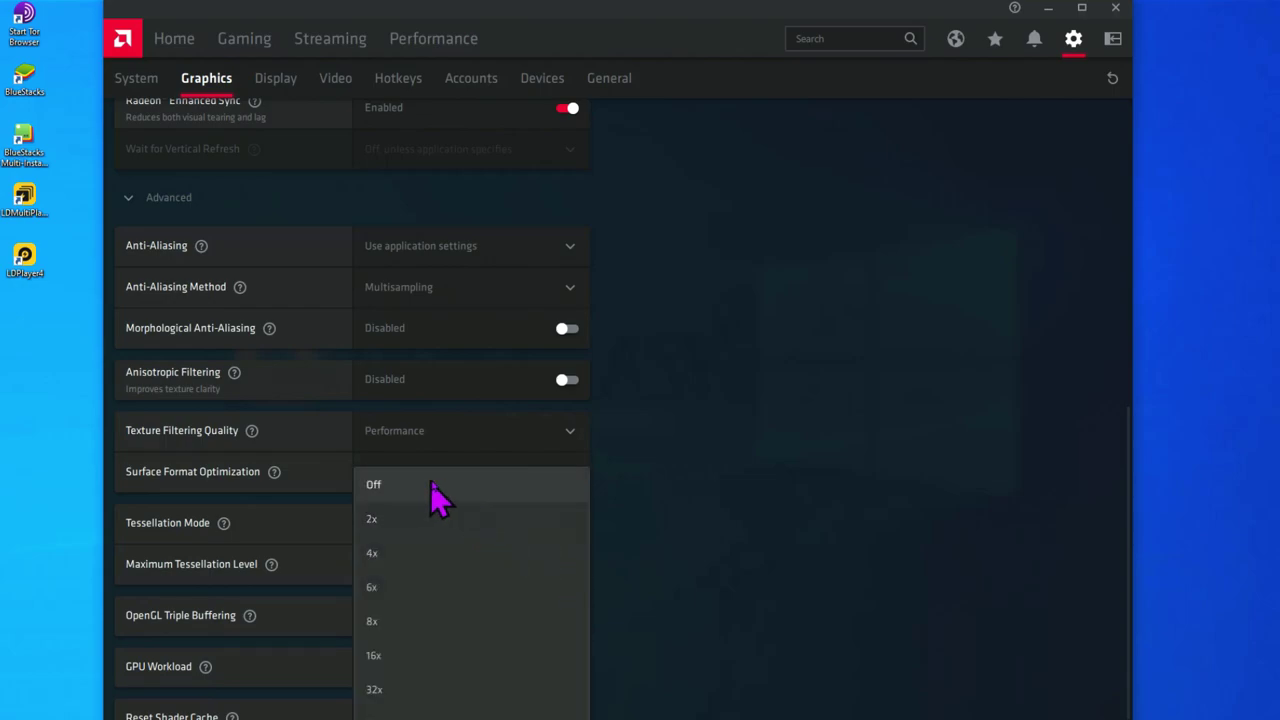
{"action": "left_click", "coordinate": [484, 490]}
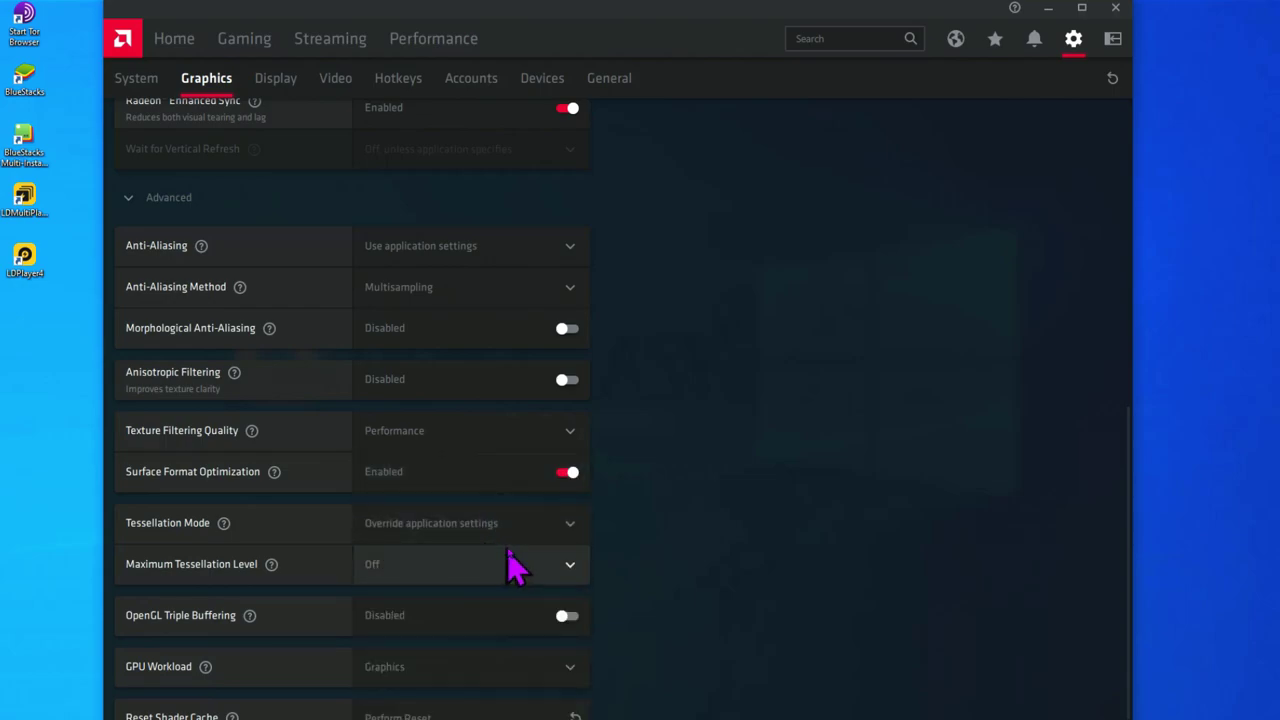
Check the GPU Workload options and keep the workload on Graphics.
{"action": "scroll", "coordinate": [575, 570], "scroll_direction": "down", "scroll_amount": 1}
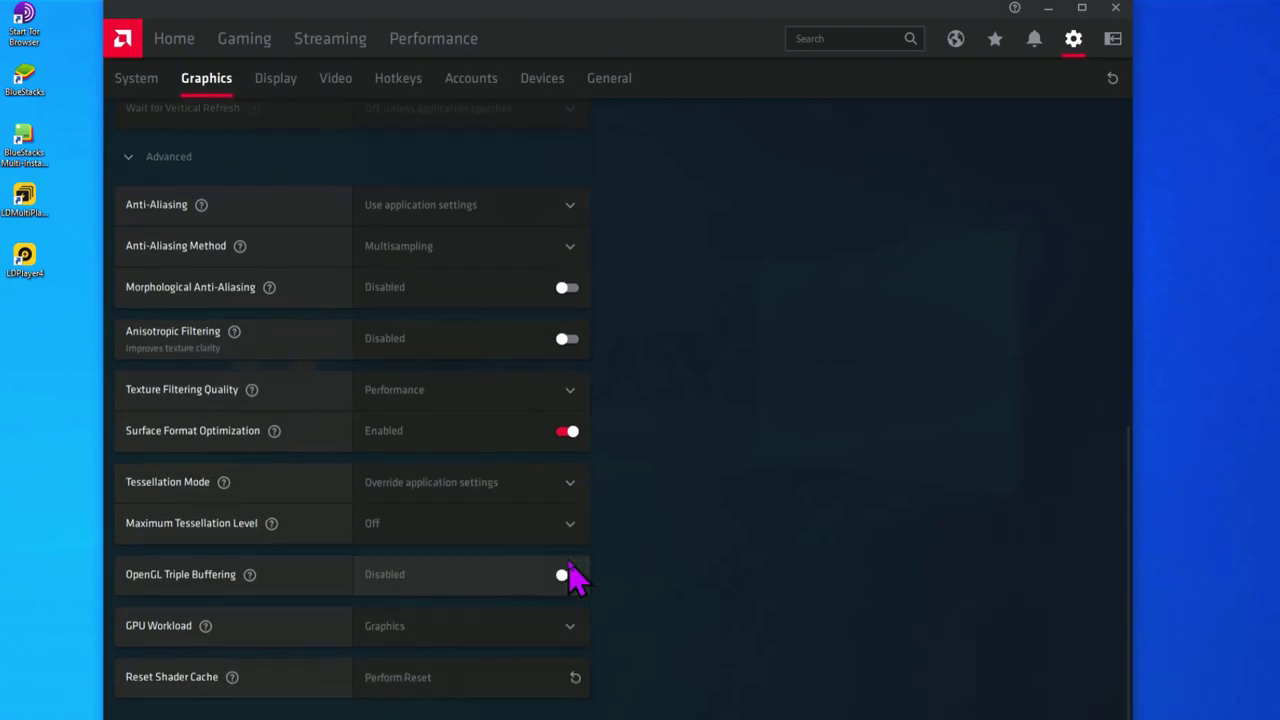
{"action": "left_click", "coordinate": [553, 635]}
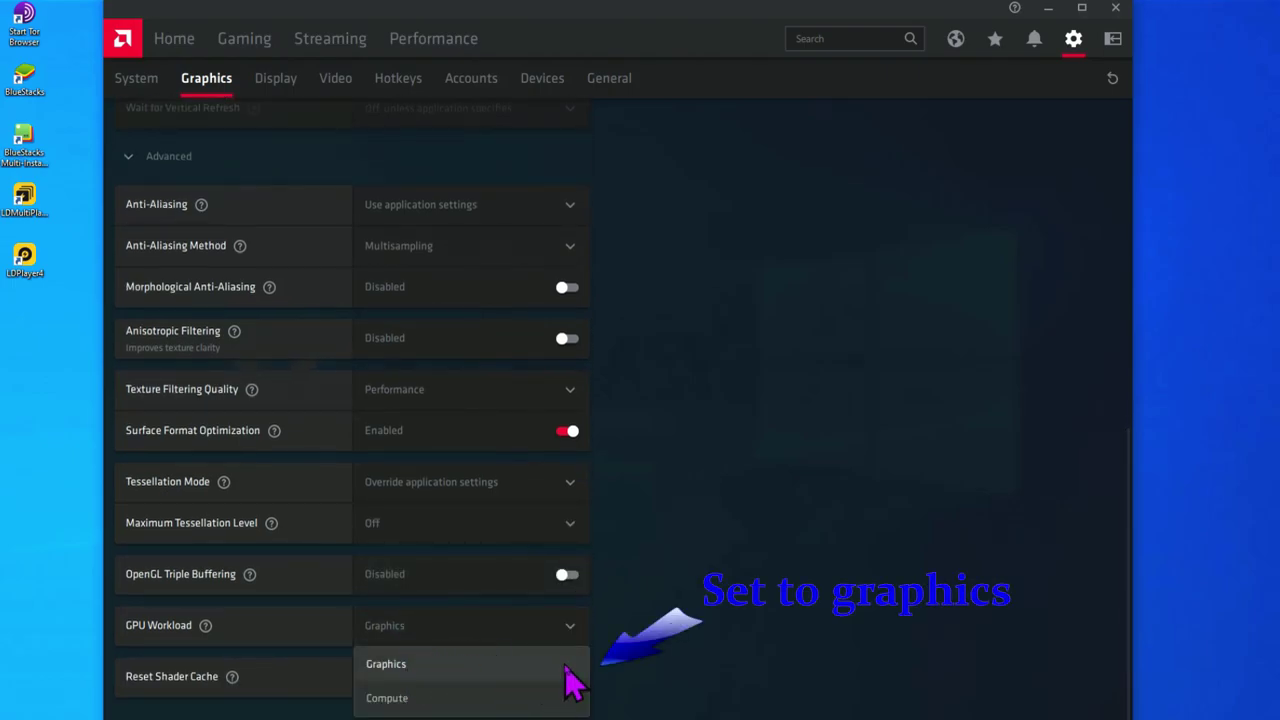
{"action": "left_click", "coordinate": [609, 664]}
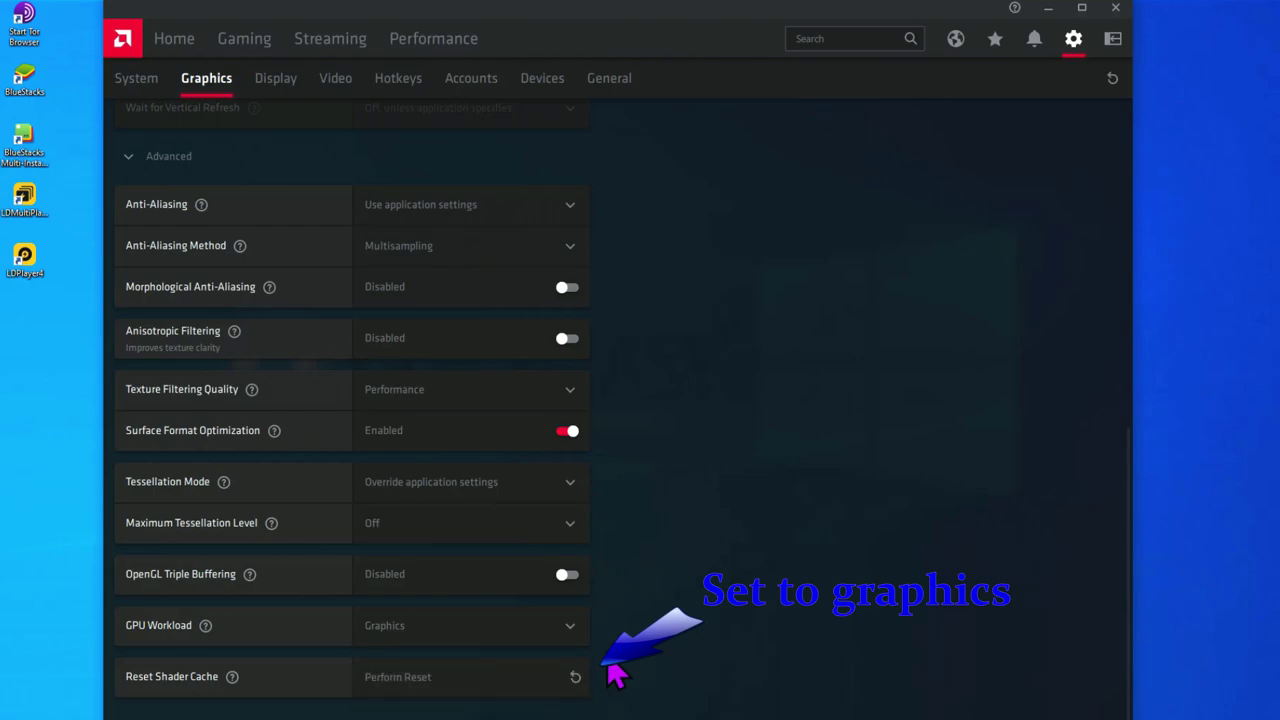
In the display settings, set the GPU Scaling Mode to Full panel and enable Integer Scaling.
{"action": "scroll", "coordinate": [560, 640], "scroll_direction": "up", "scroll_amount": 8}
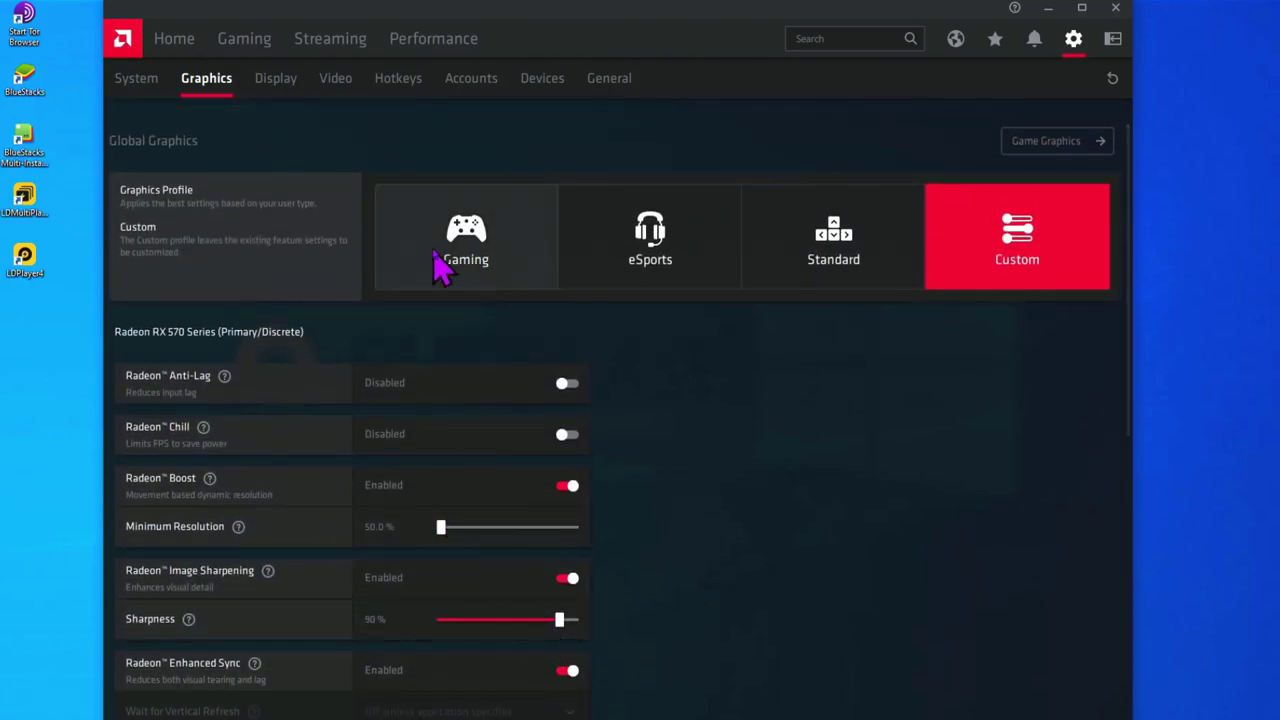
{"action": "left_click", "coordinate": [273, 85]}
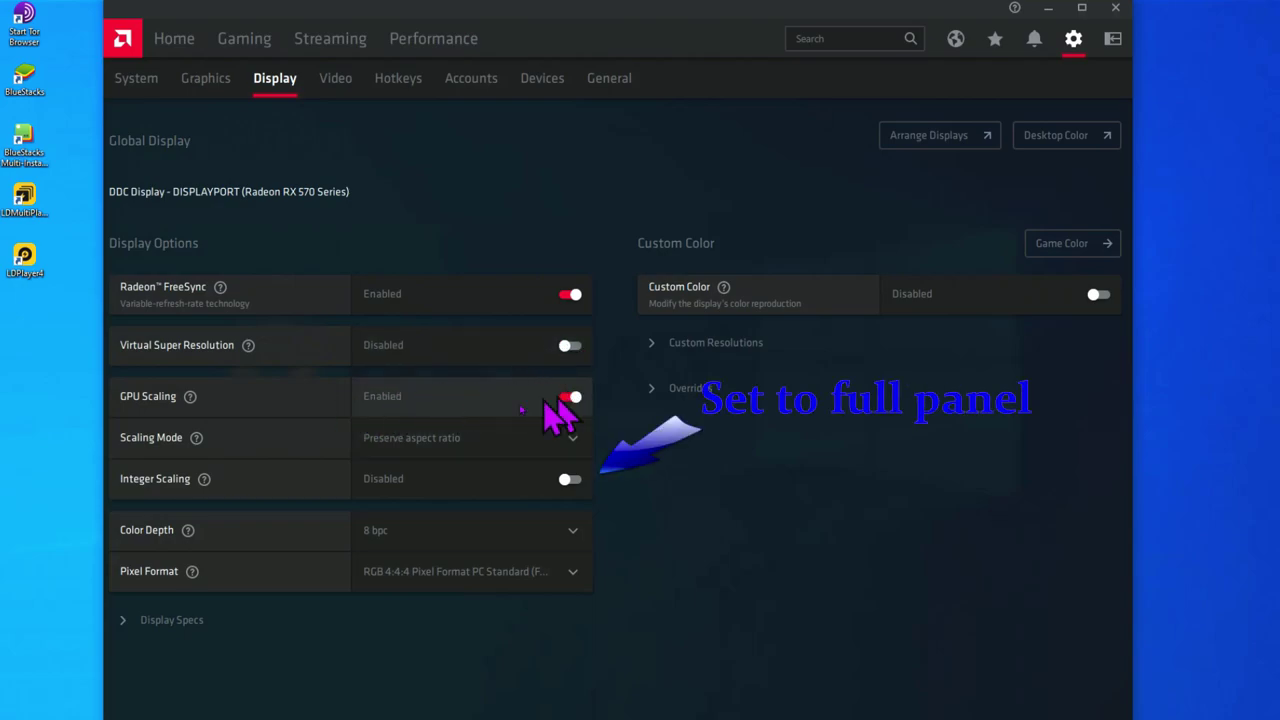
{"action": "left_click", "coordinate": [585, 440]}
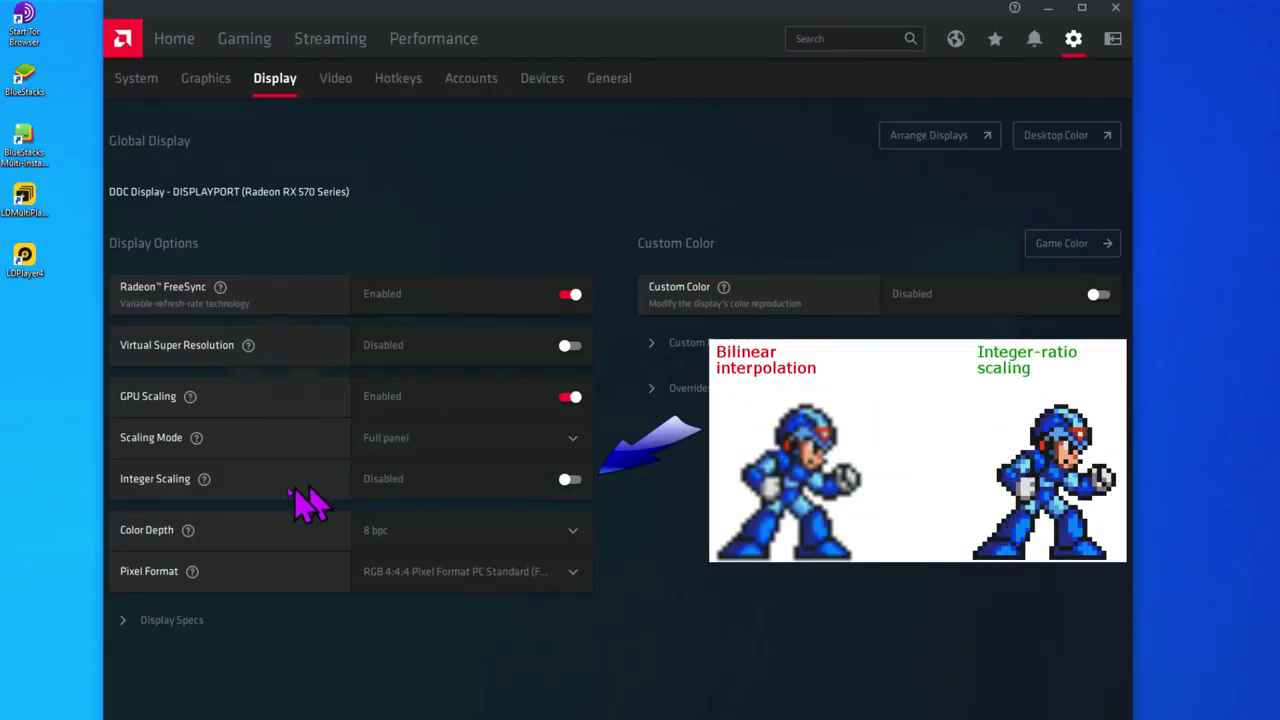
{"action": "left_click", "coordinate": [570, 479]}
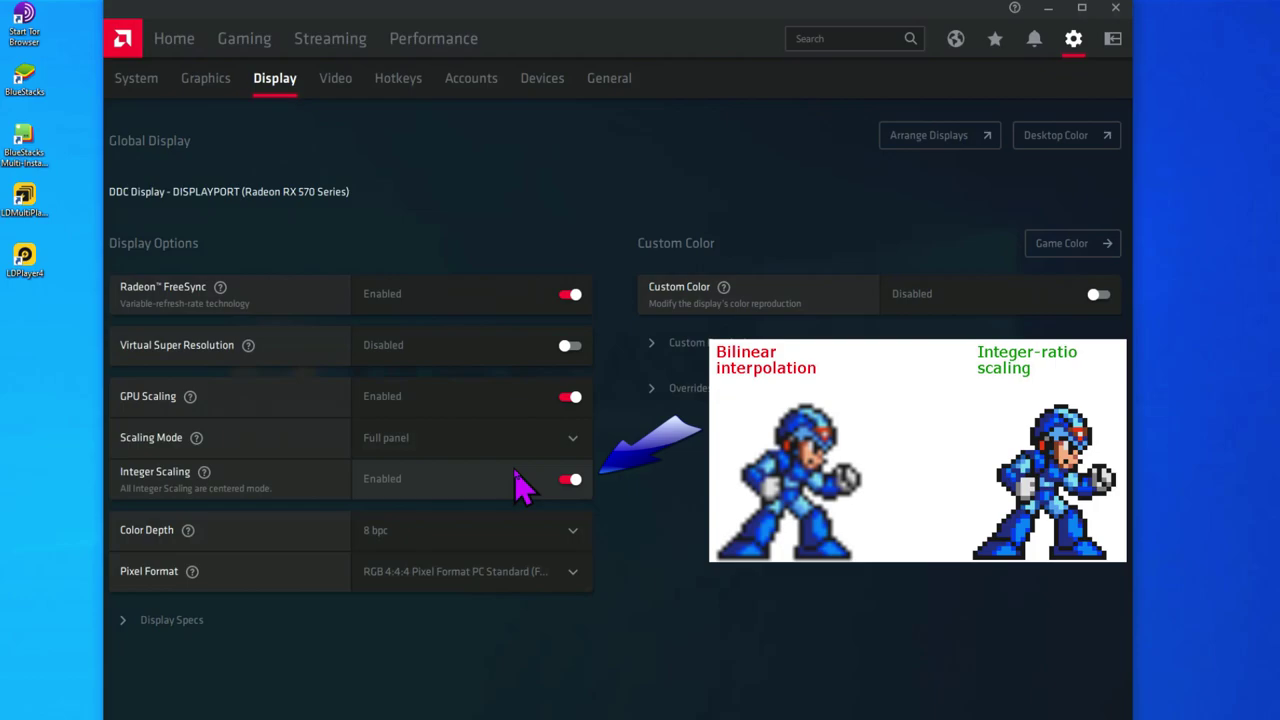
Look through the Video, Hotkeys, Accounts, Devices and General settings, including the desktop recording options.
{"action": "left_click", "coordinate": [335, 80]}
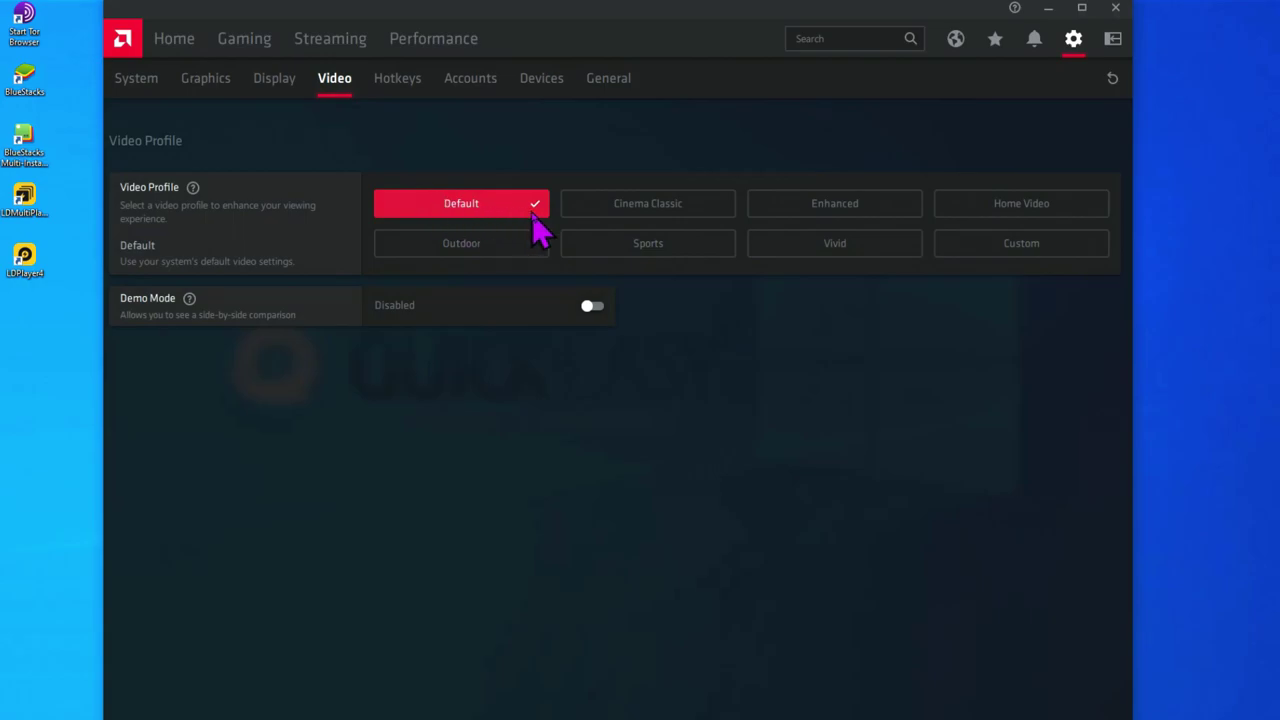
{"action": "left_click", "coordinate": [397, 82]}
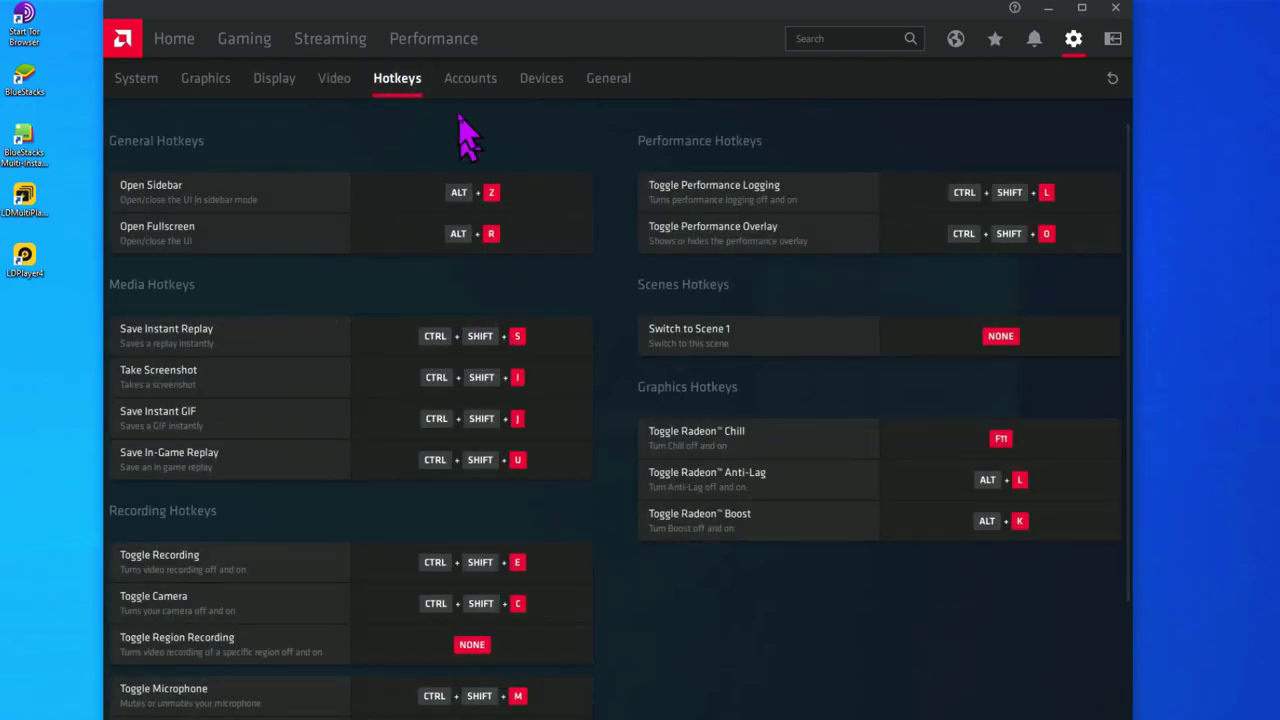
{"action": "left_click", "coordinate": [468, 80]}
{"action": "left_click", "coordinate": [545, 80]}
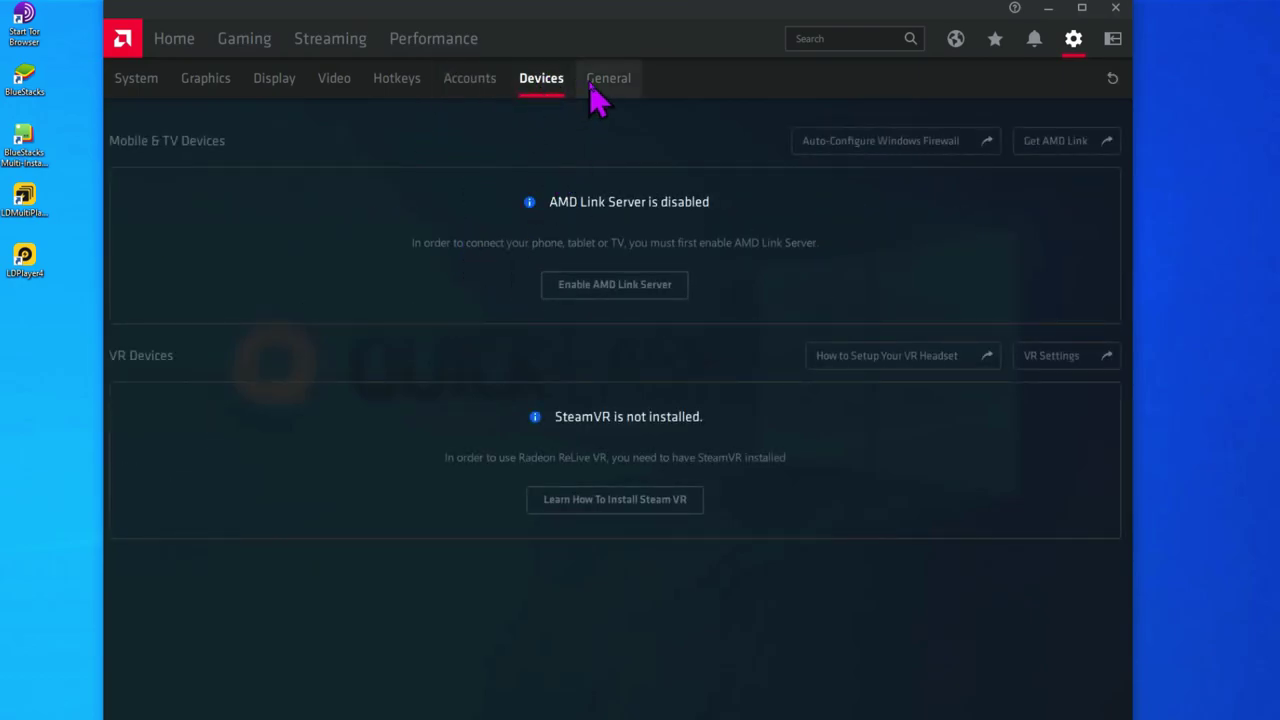
{"action": "left_click", "coordinate": [592, 82]}
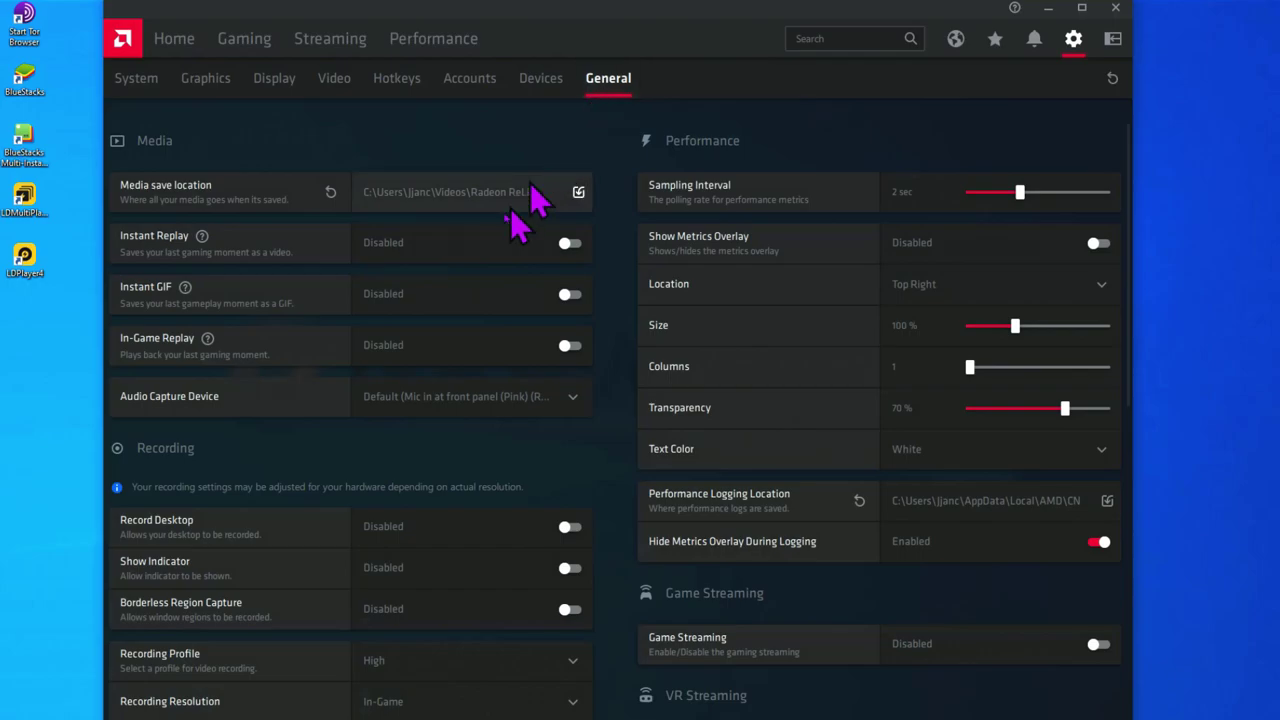
{"action": "left_click", "coordinate": [576, 528]}
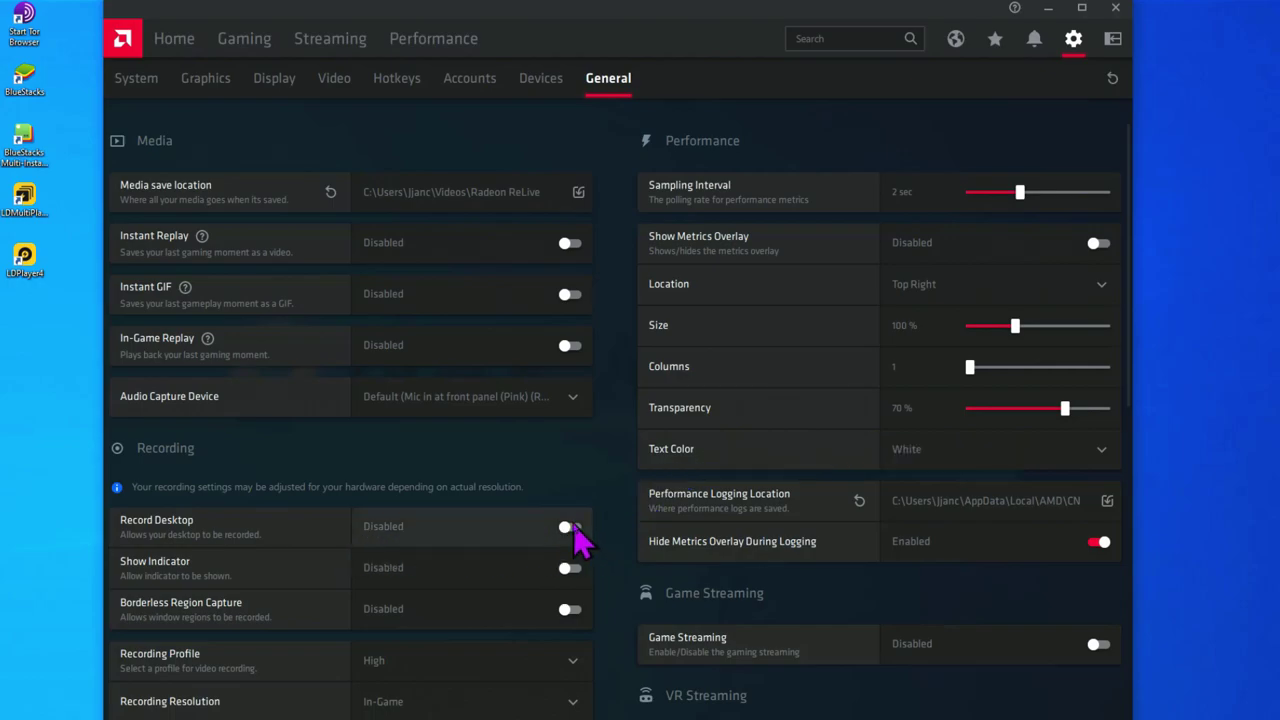
{"action": "scroll", "coordinate": [576, 530], "scroll_direction": "down", "scroll_amount": 5}
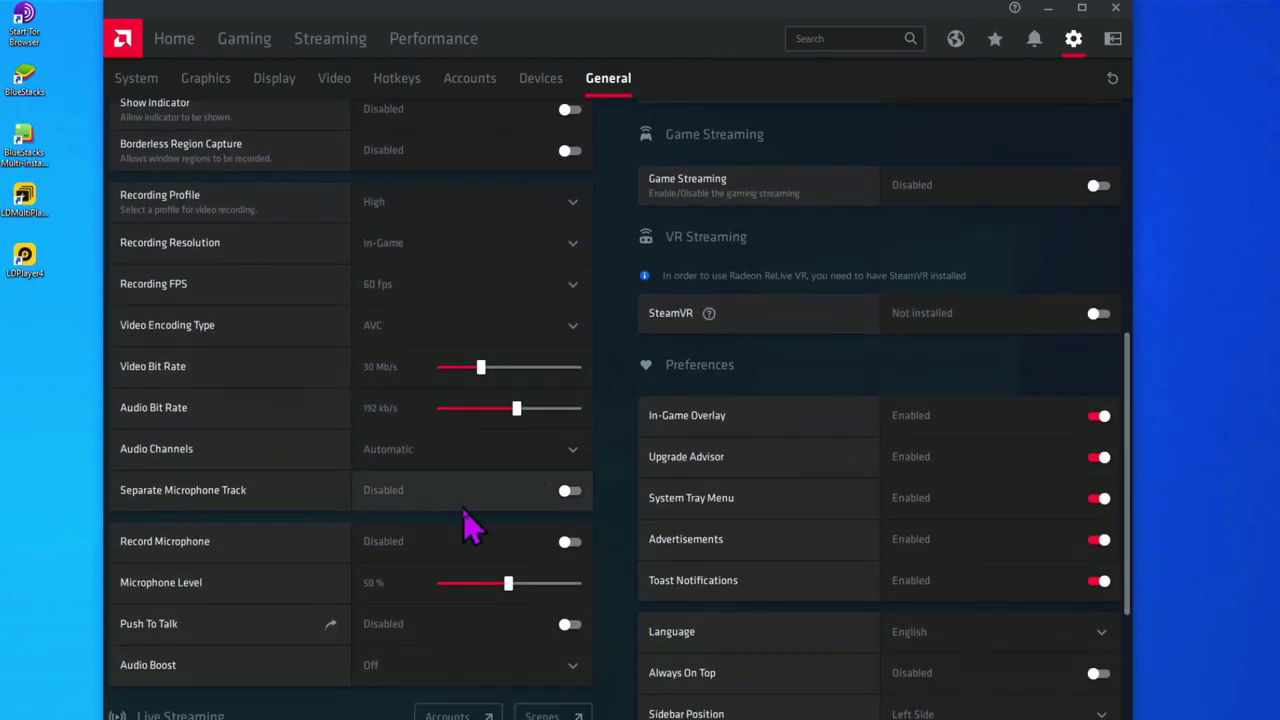
In the General preferences, disable Upgrade Advisor, System Tray Menu, Advertisements, Toast Notifications, and Animation & Effects.
{"action": "scroll", "coordinate": [470, 528], "scroll_direction": "down", "scroll_amount": 3}
{"action": "scroll", "coordinate": [851, 457], "scroll_direction": "up", "scroll_amount": 4}
{"action": "scroll", "coordinate": [851, 457], "scroll_direction": "up", "scroll_amount": 4}
{"action": "scroll", "coordinate": [920, 534], "scroll_direction": "down", "scroll_amount": 1}
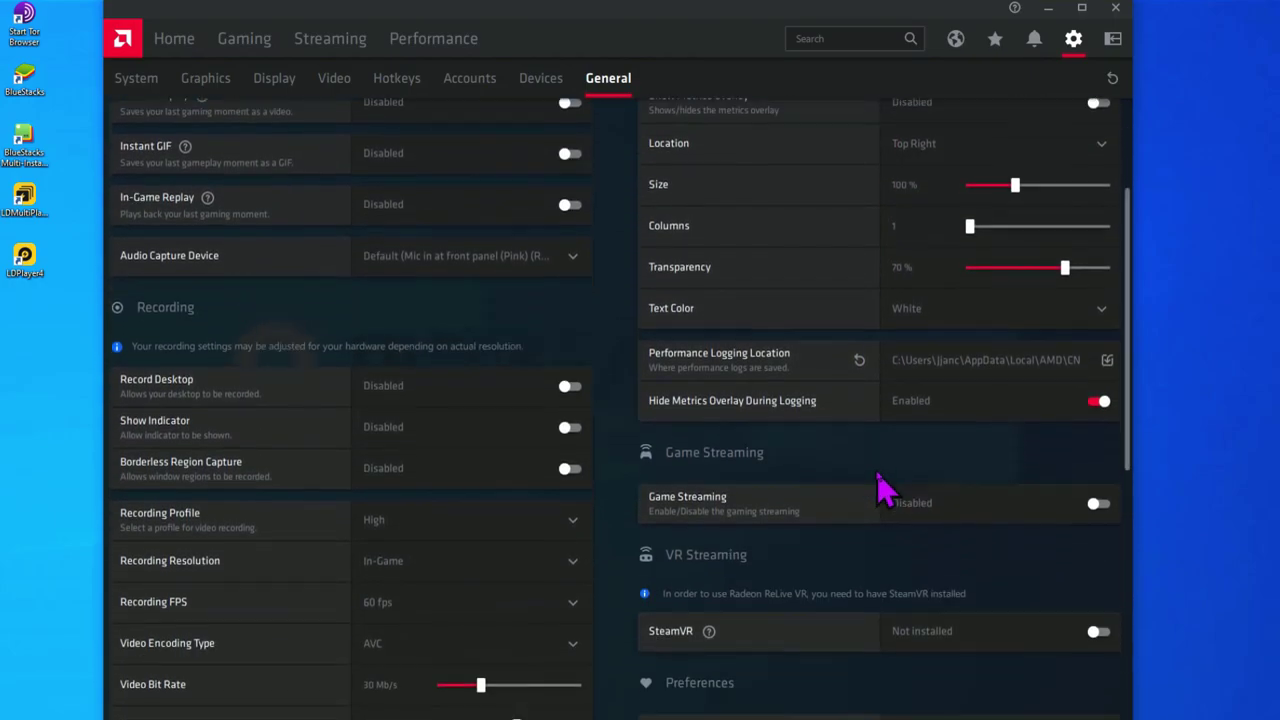
{"action": "scroll", "coordinate": [885, 490], "scroll_direction": "down", "scroll_amount": 4}
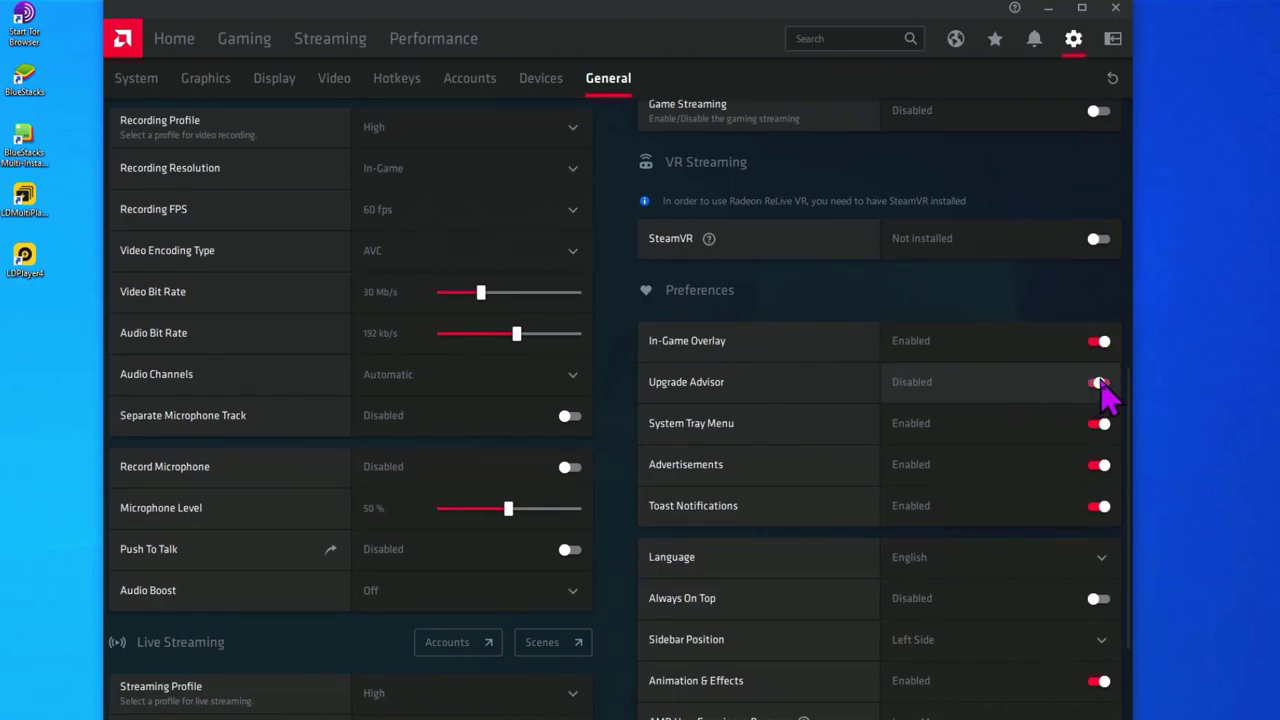
{"action": "left_click", "coordinate": [1096, 427]}
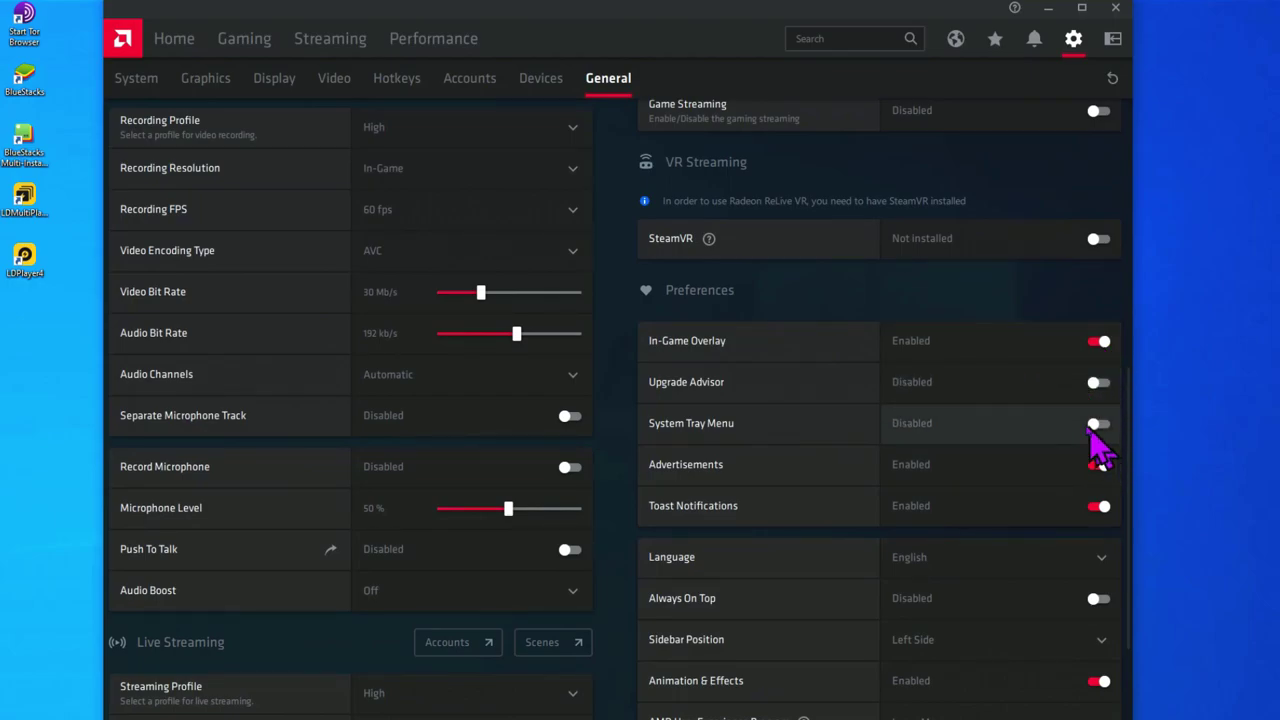
{"action": "left_click", "coordinate": [1097, 465]}
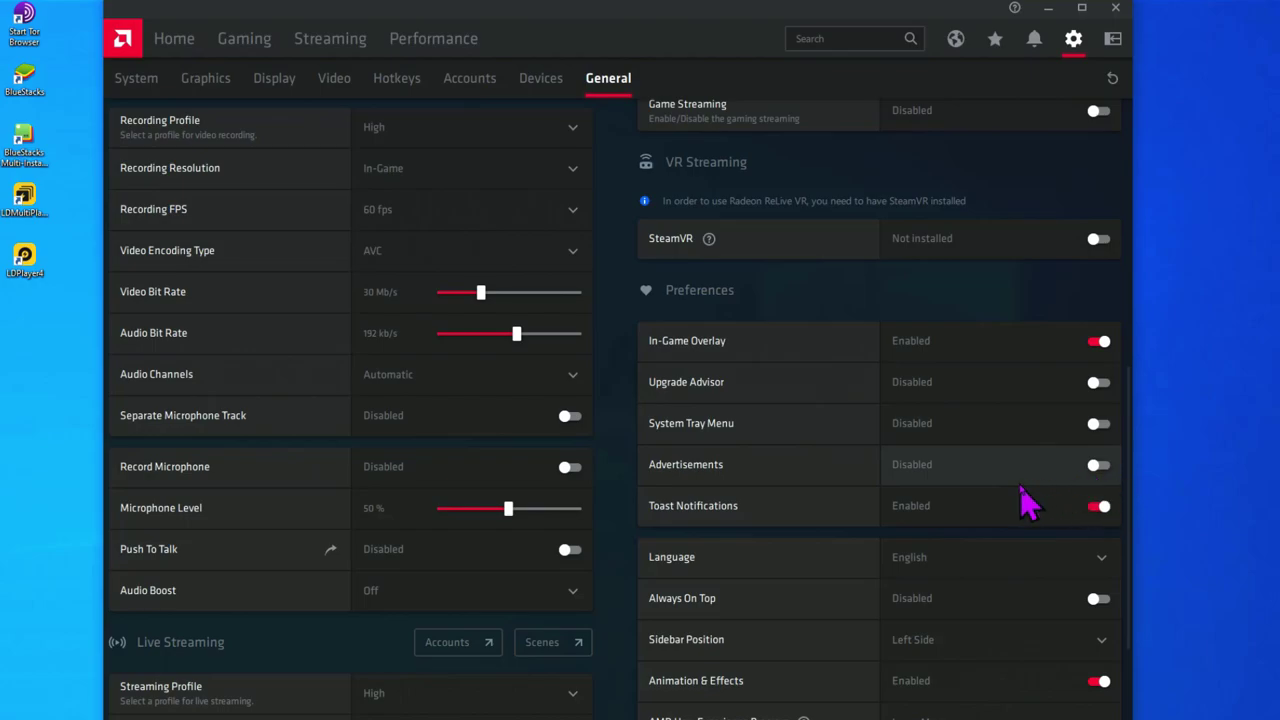
{"action": "scroll", "coordinate": [1008, 468], "scroll_direction": "down", "scroll_amount": 2}
{"action": "left_click", "coordinate": [1098, 308]}
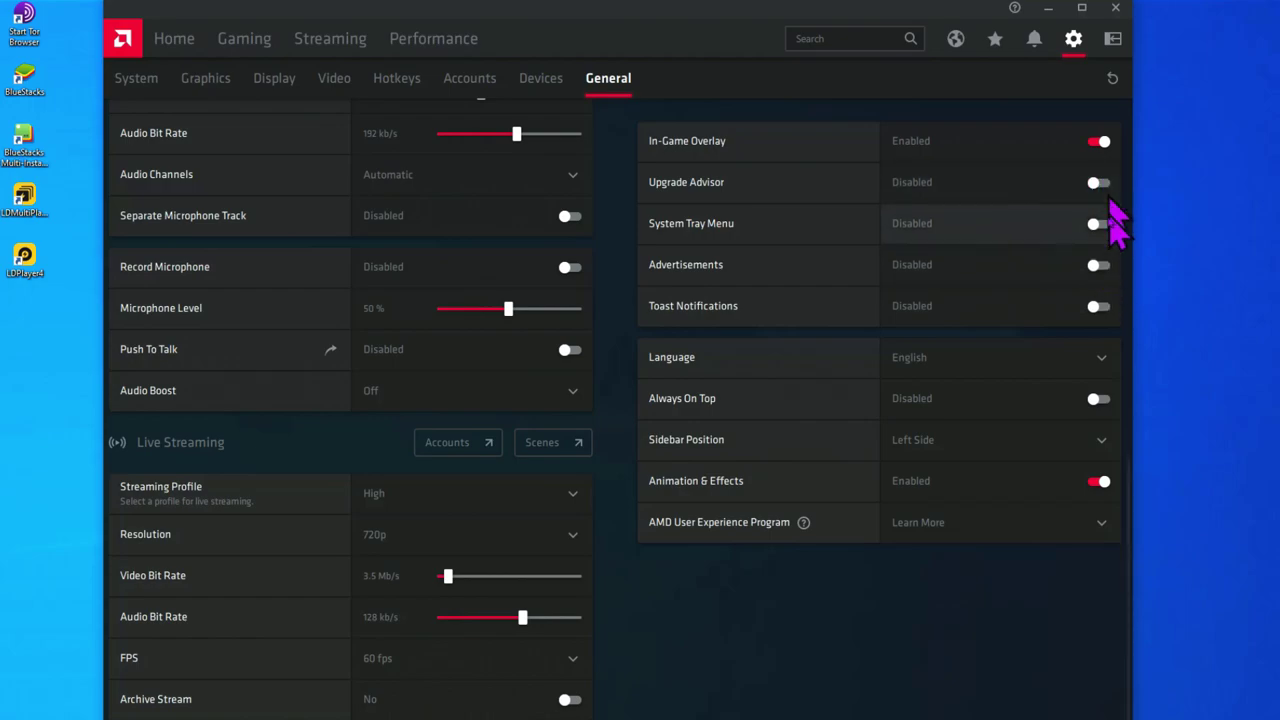
{"action": "left_click", "coordinate": [1092, 482]}
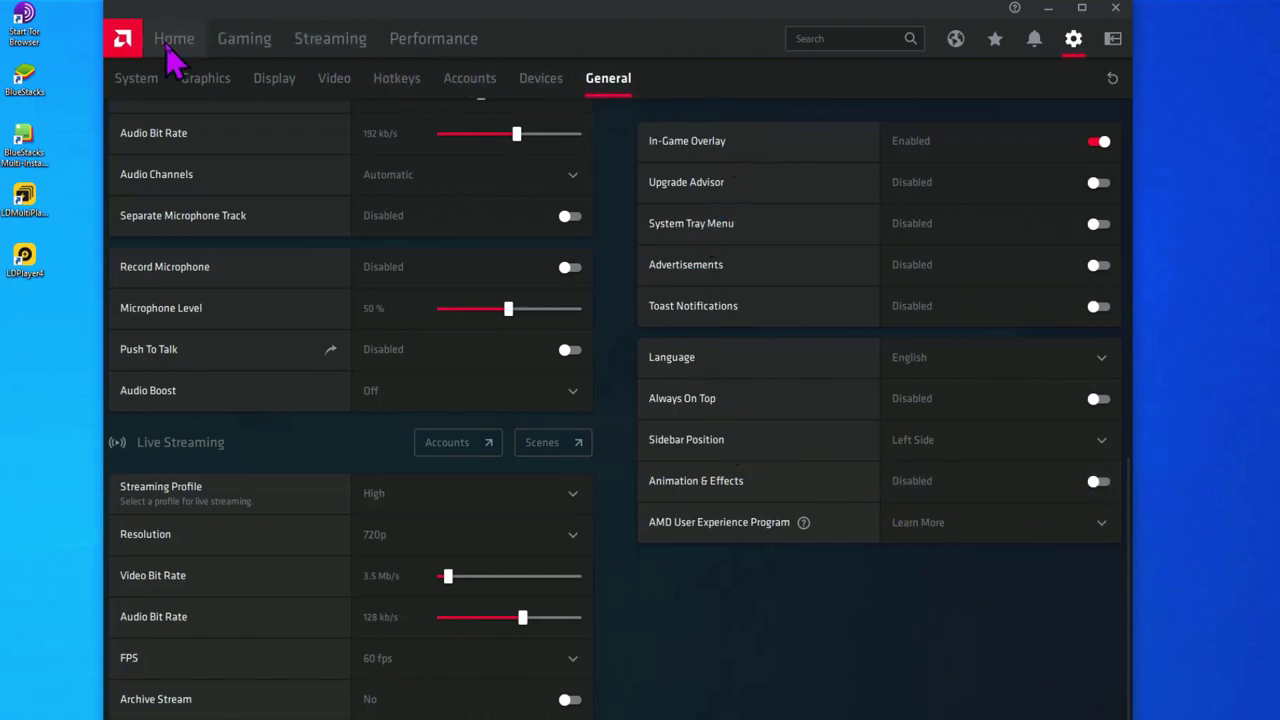
Open the performance tuning settings and accept the End-User License Agreement.
{"action": "left_click", "coordinate": [433, 45]}
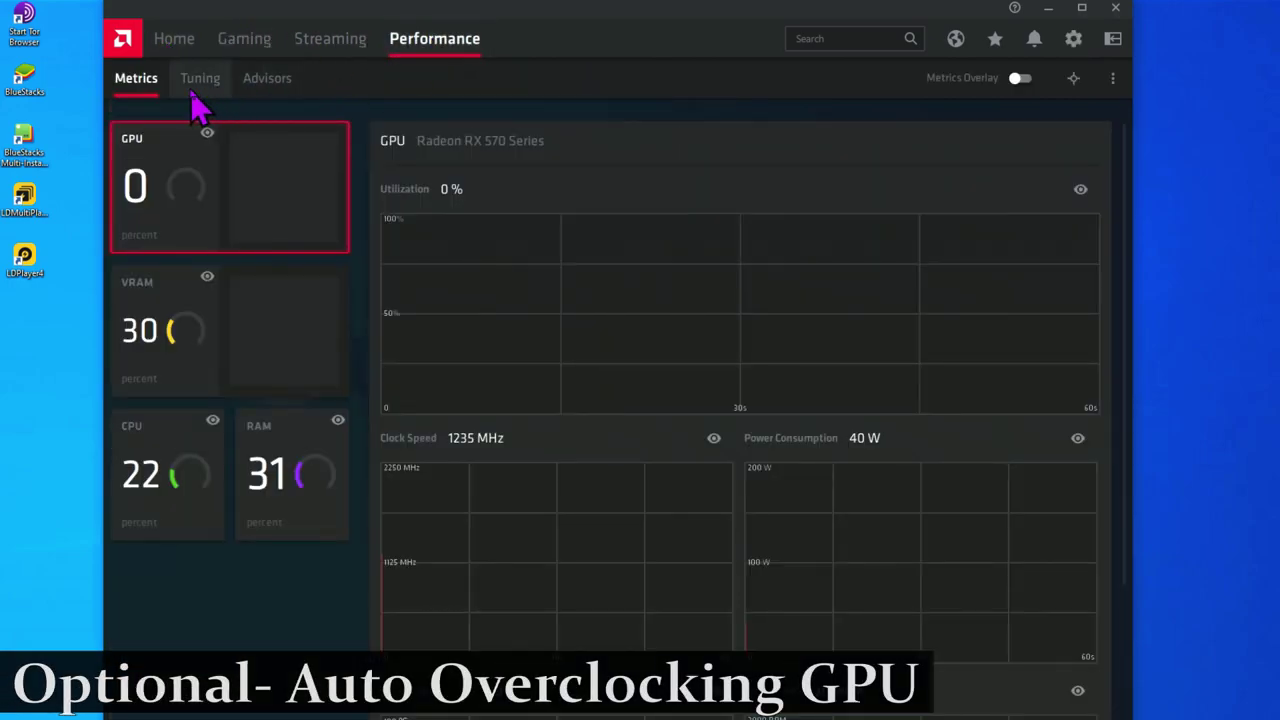
{"action": "left_click", "coordinate": [193, 95]}
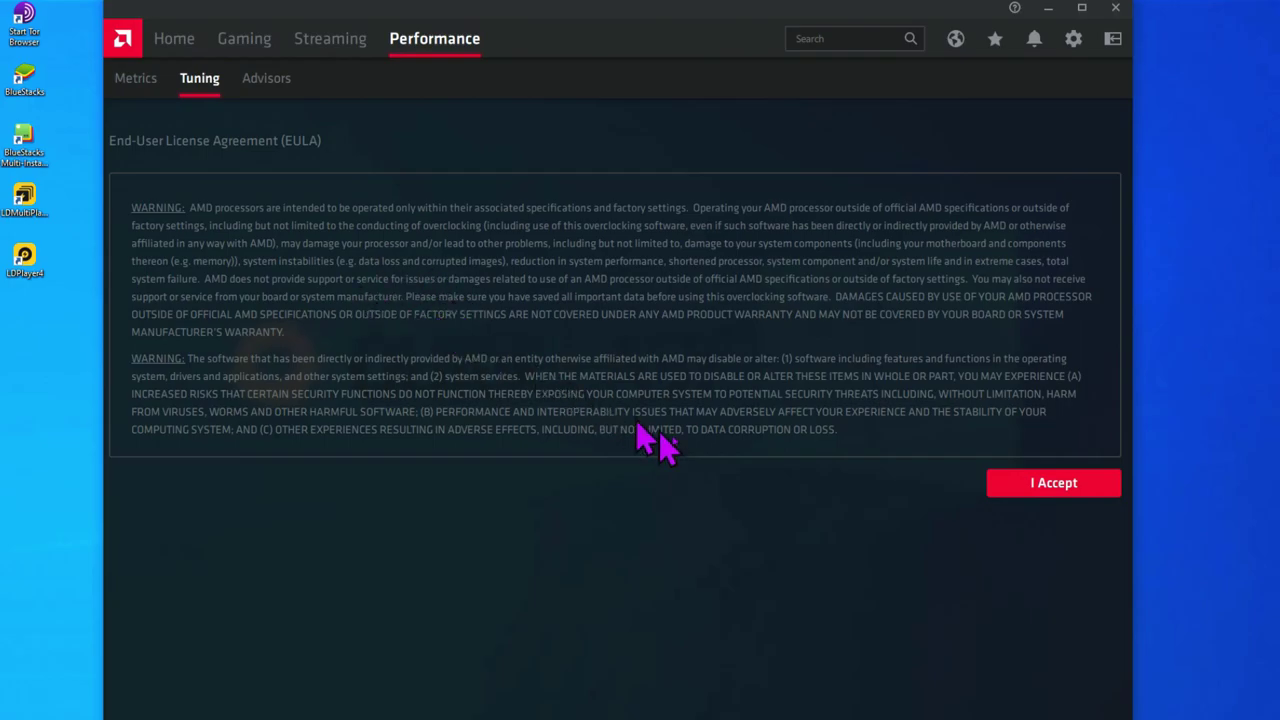
{"action": "left_click", "coordinate": [1052, 487]}
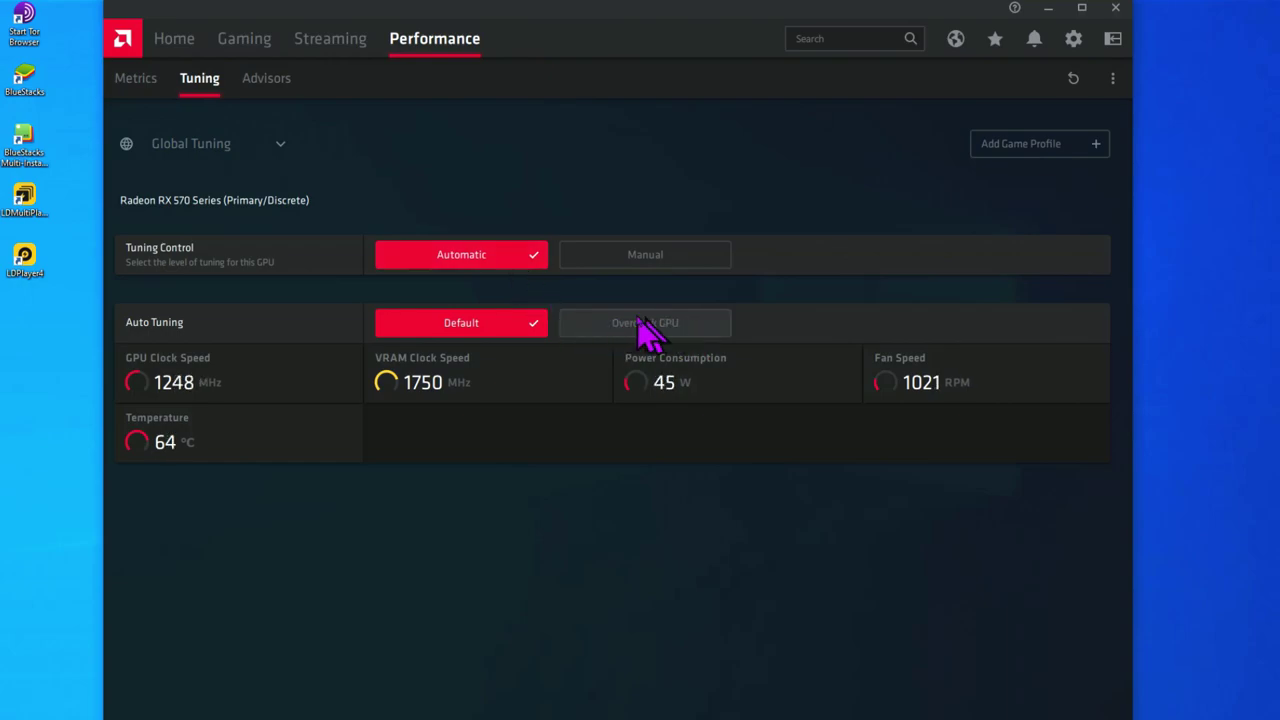
Run Auto Tuning's Overclock GPU option, accepting the risk warning and closing the result.
{"action": "left_click", "coordinate": [707, 332]}
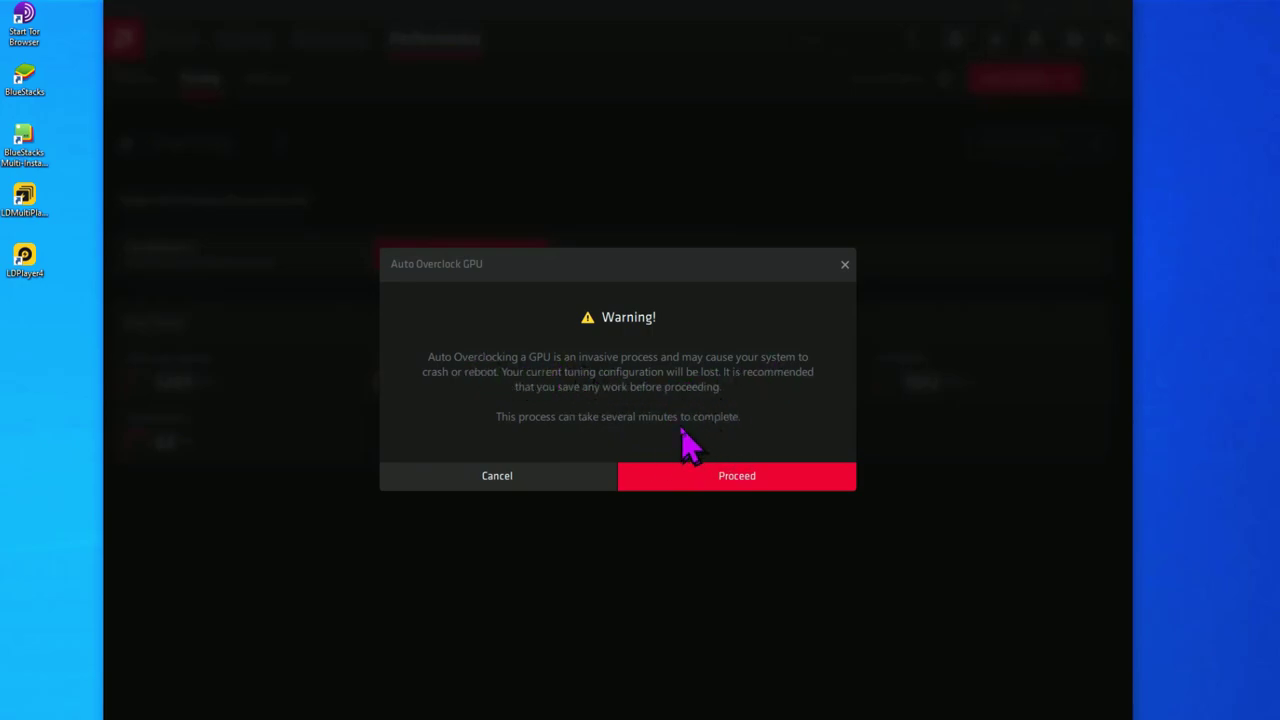
{"action": "left_click", "coordinate": [722, 482]}
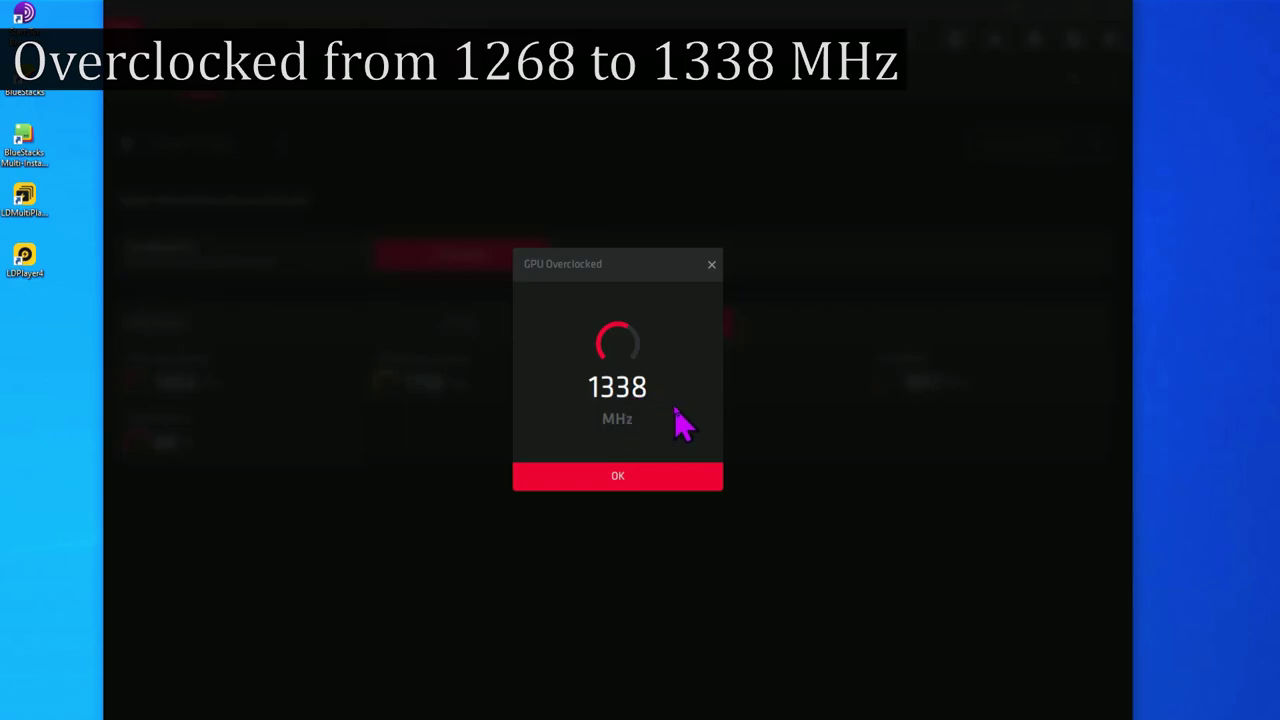
{"action": "left_click", "coordinate": [653, 486]}
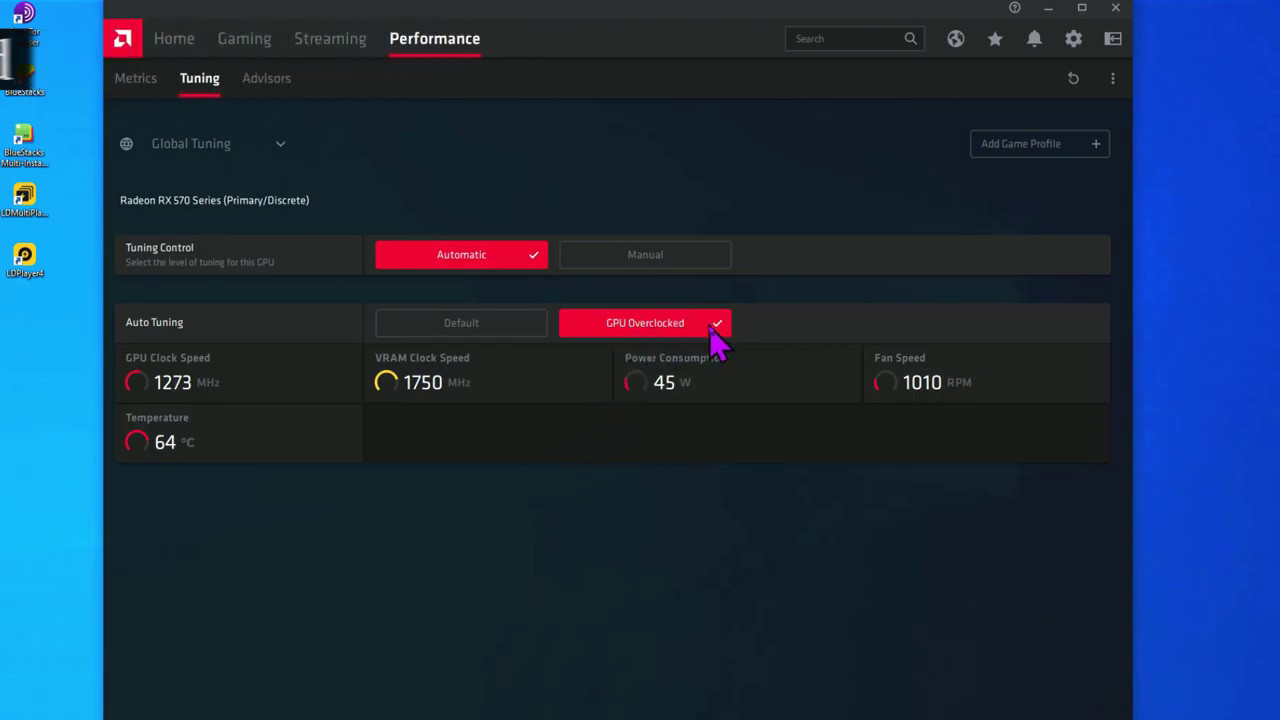
Switch Tuning Control to Manual, set the fan's Min Acoustic Limit to 1200 MHz and apply the changes.
{"action": "left_click", "coordinate": [676, 260]}
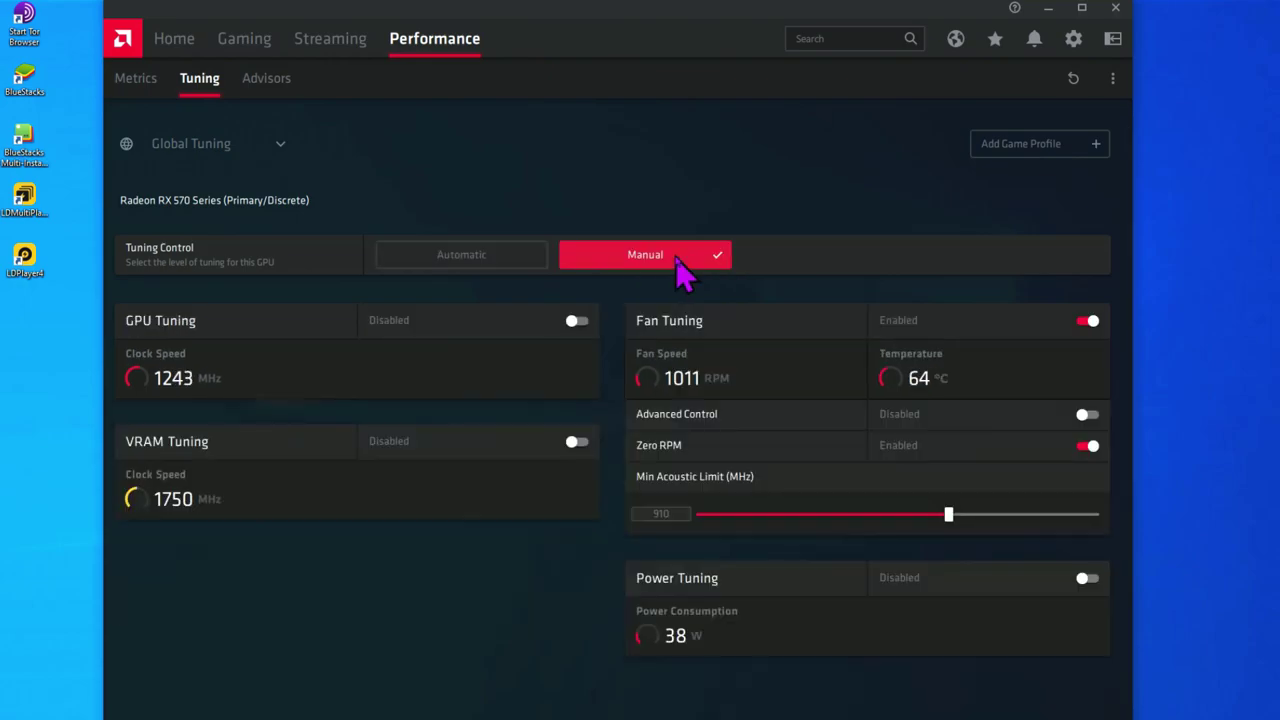
{"action": "left_click", "coordinate": [757, 514]}
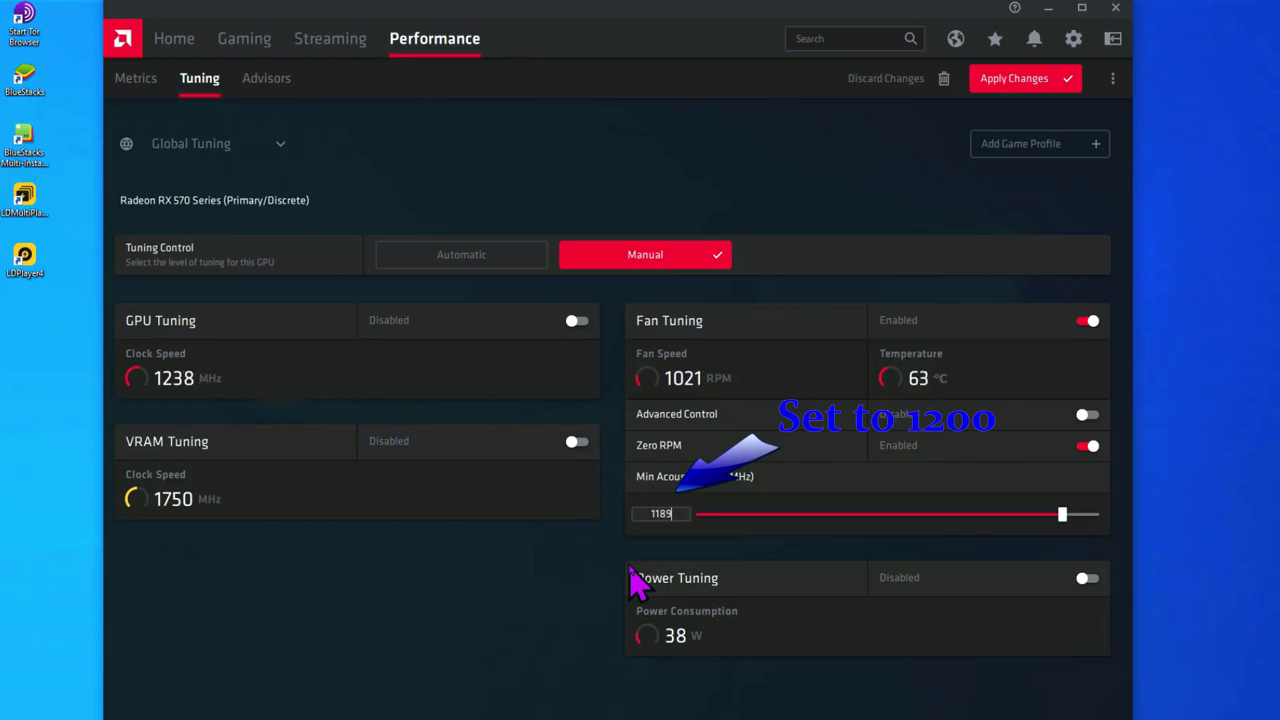
{"action": "key", "text": "BackSpace"}
{"action": "key", "text": "BackSpace"}
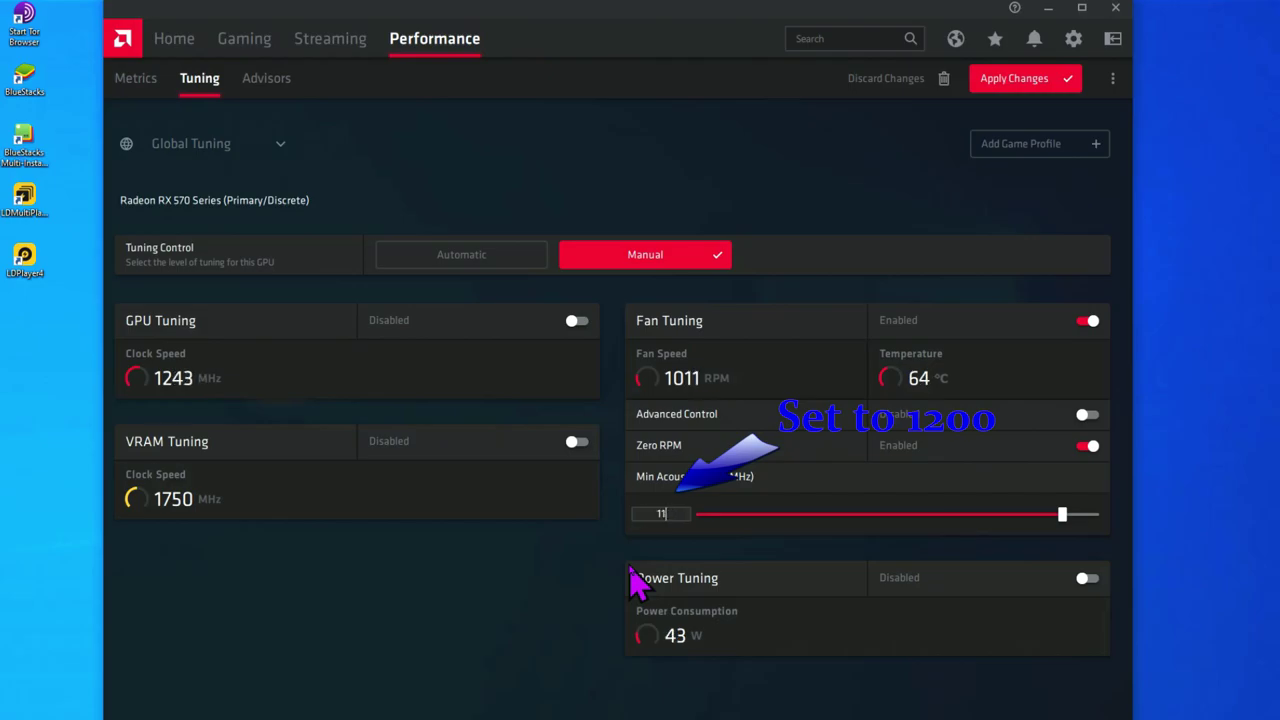
{"action": "type", "text": "200"}
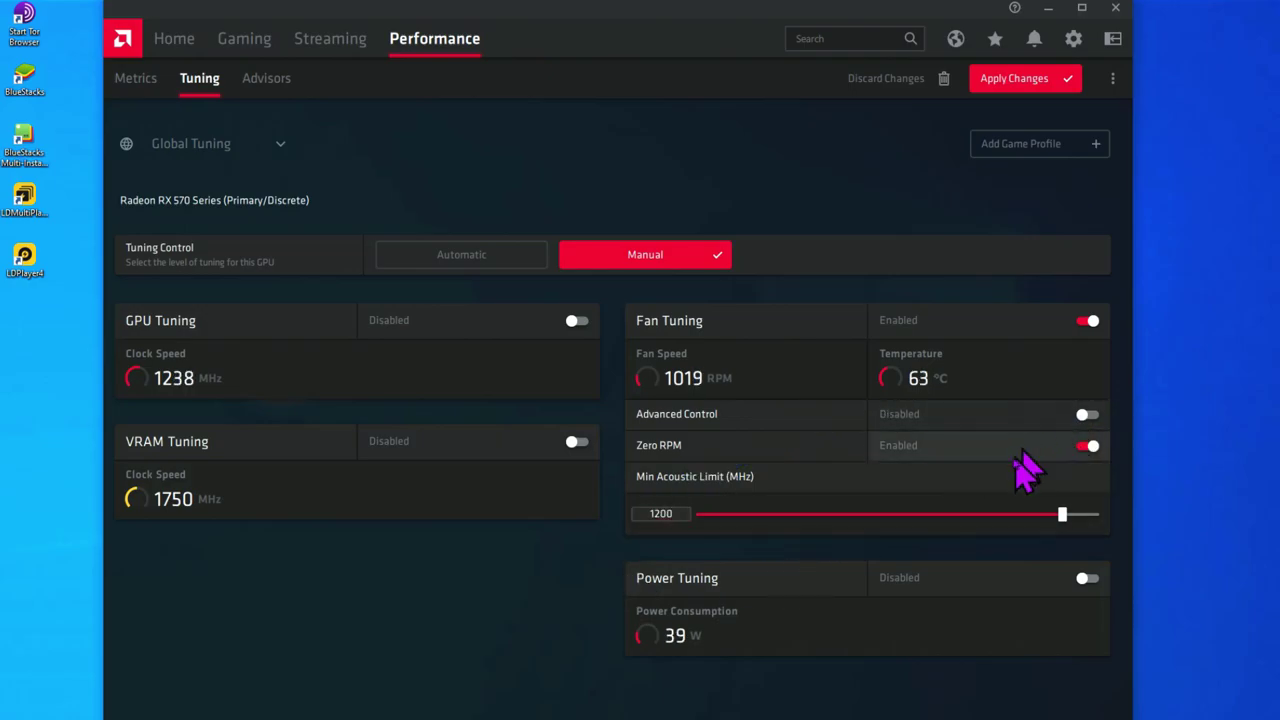
{"action": "left_click", "coordinate": [1062, 514]}
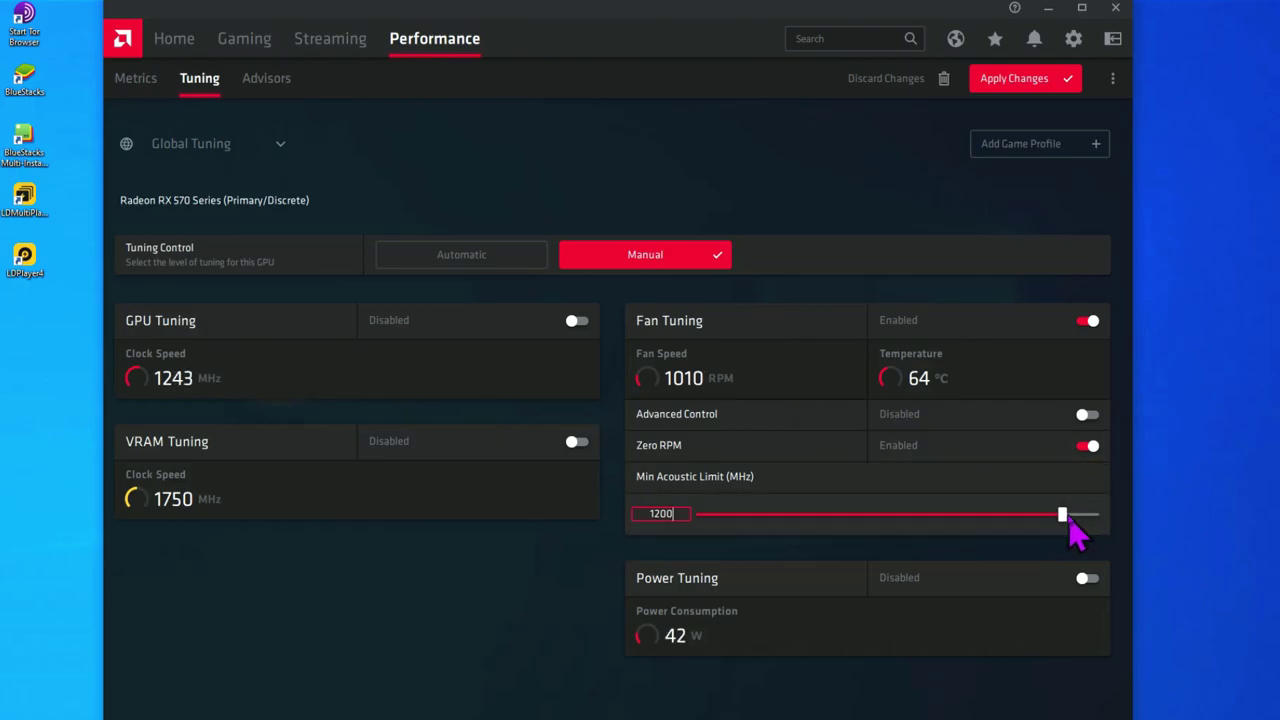
{"action": "left_click", "coordinate": [1064, 84]}
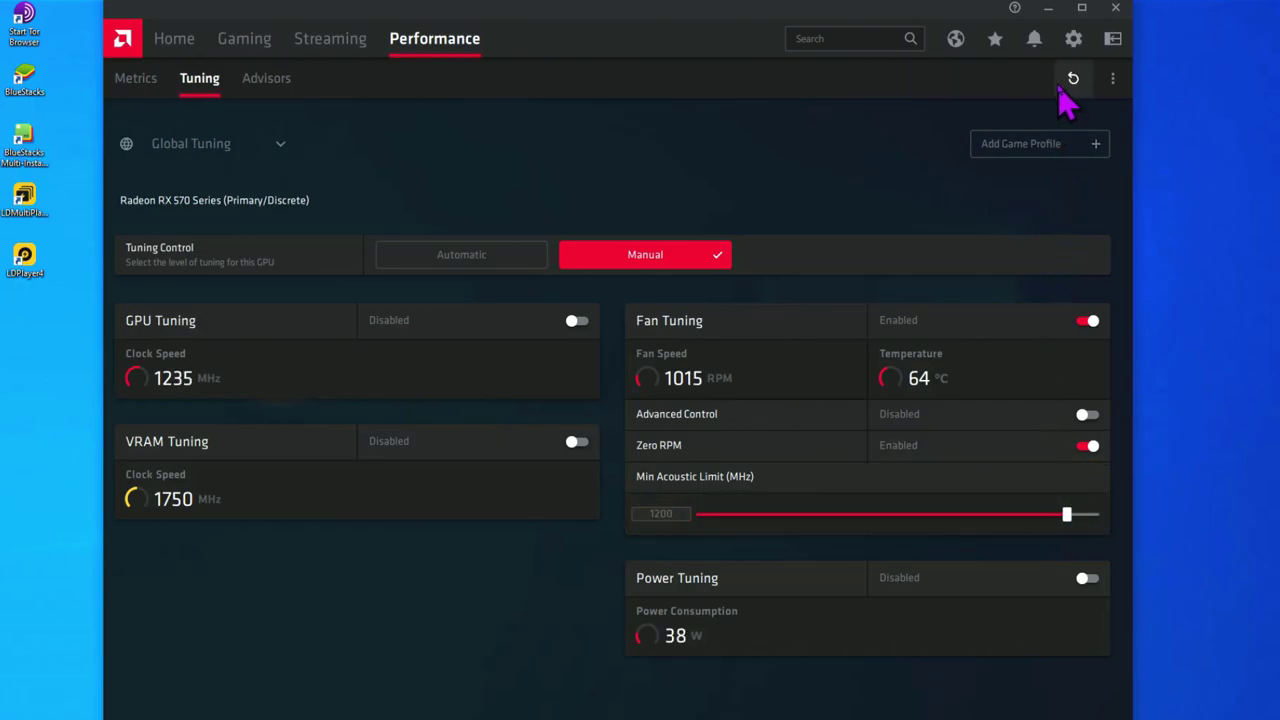
Enable Advanced Control for Fan Tuning, raise the fan curve's four higher-temperature points slightly and apply the changes.
{"action": "left_click", "coordinate": [1085, 416]}
{"action": "scroll", "coordinate": [986, 530], "scroll_direction": "down", "scroll_amount": 1}
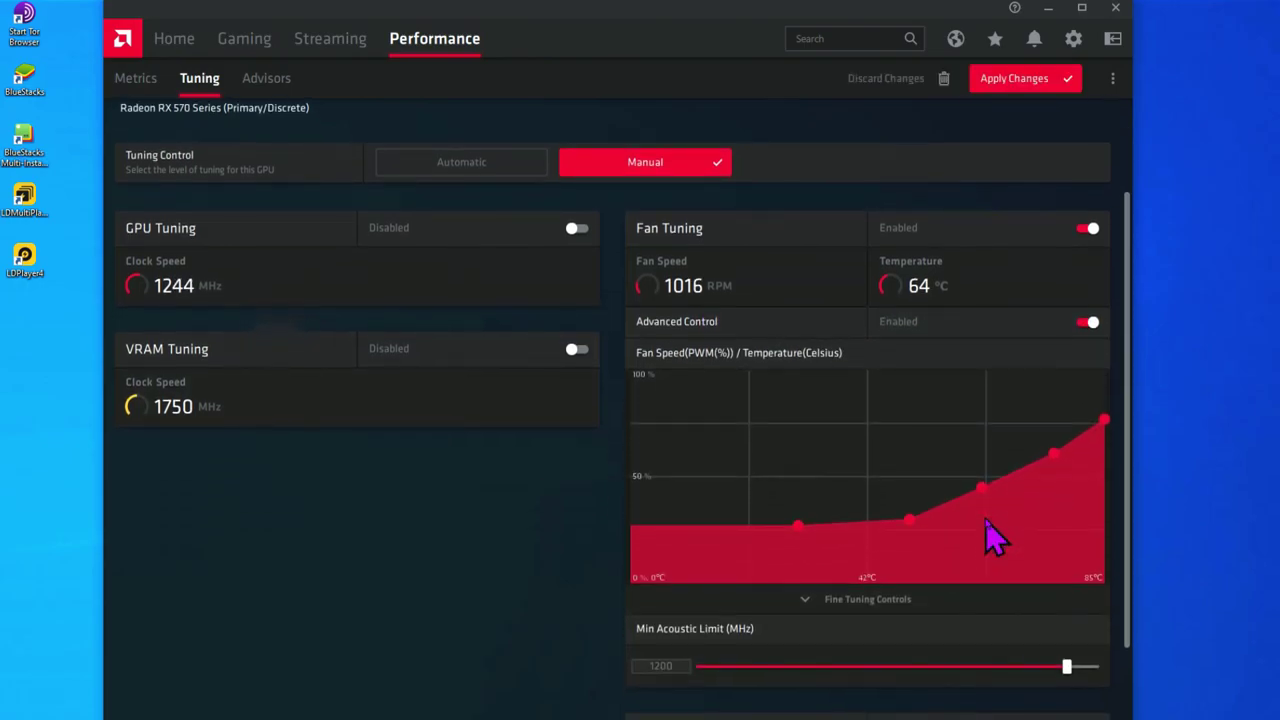
{"action": "left_click_drag", "start_coordinate": [1105, 420], "coordinate": [1104, 399]}
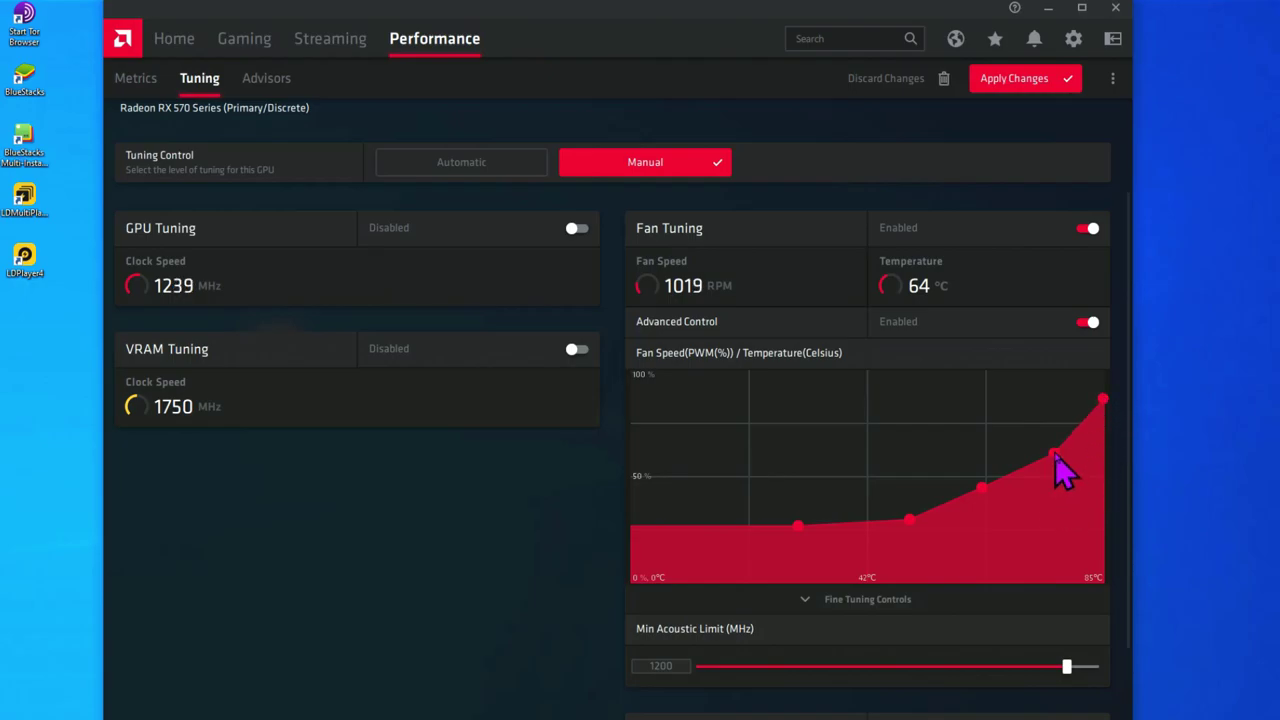
{"action": "left_click_drag", "start_coordinate": [982, 487], "coordinate": [984, 480]}
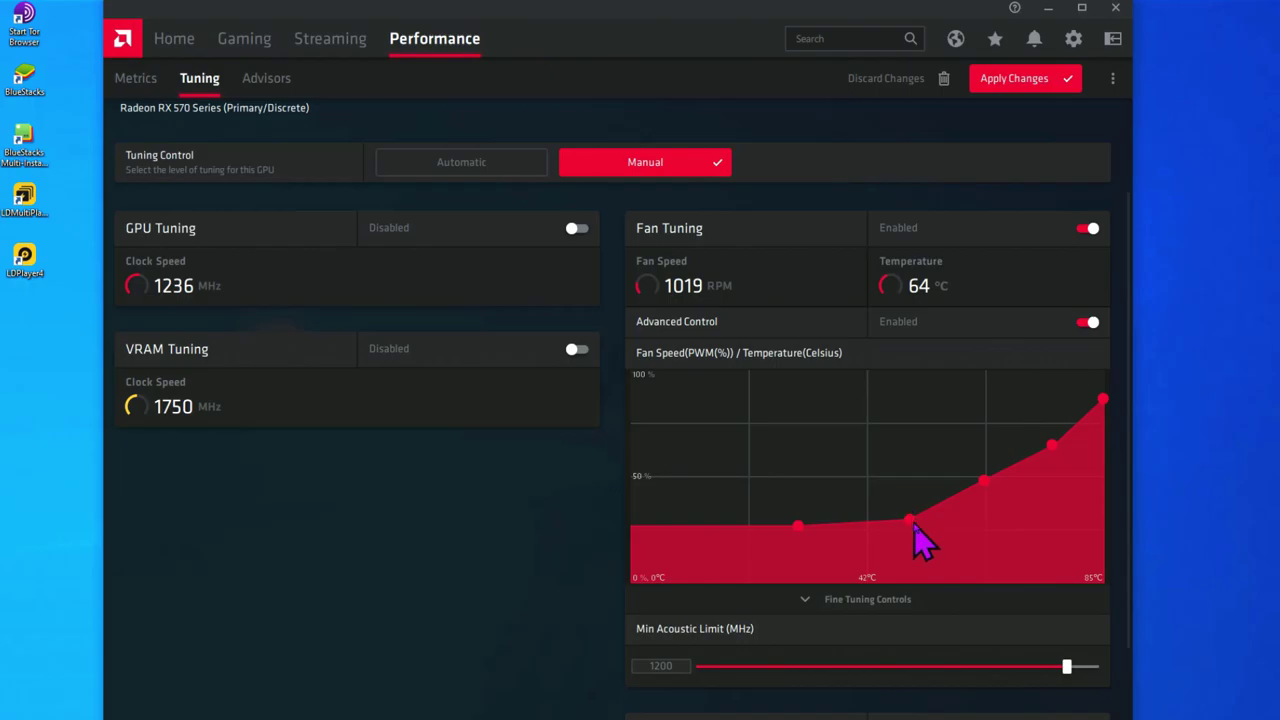
{"action": "left_click_drag", "start_coordinate": [911, 520], "coordinate": [911, 507]}
{"action": "left_click_drag", "start_coordinate": [984, 479], "coordinate": [1053, 436]}
{"action": "left_click_drag", "start_coordinate": [1104, 399], "coordinate": [1105, 394]}
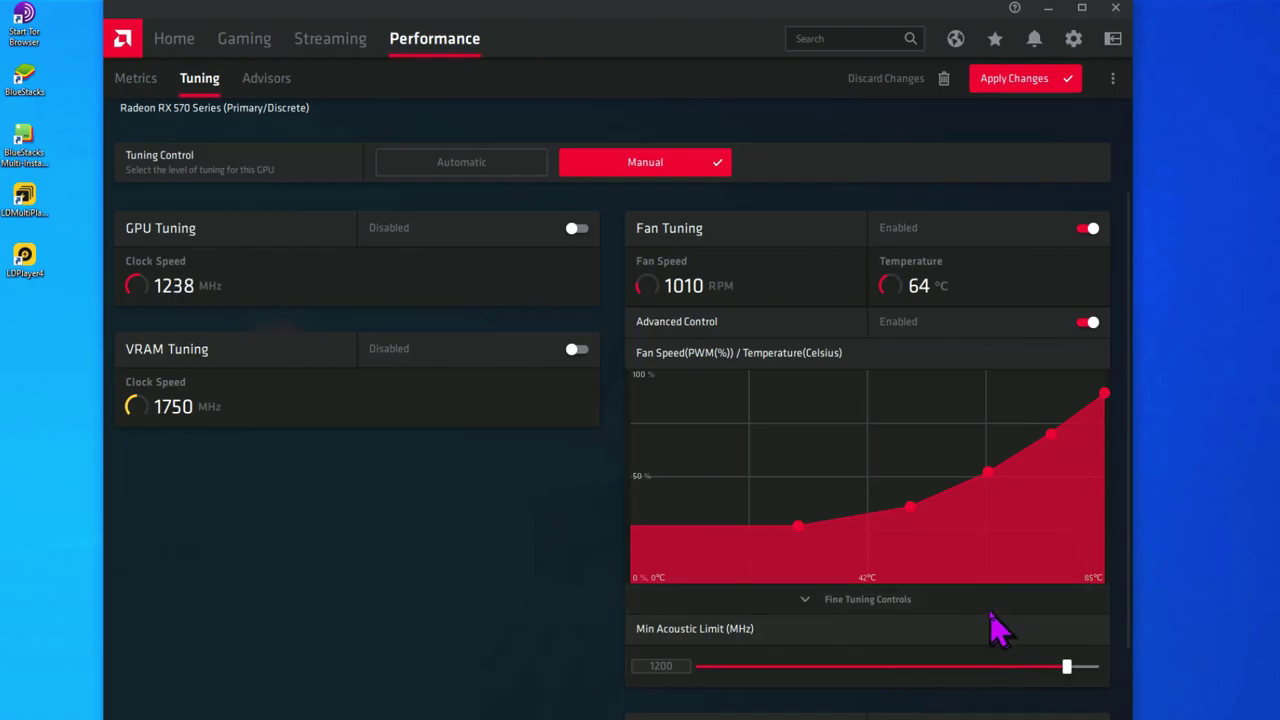
{"action": "left_click", "coordinate": [1047, 84]}
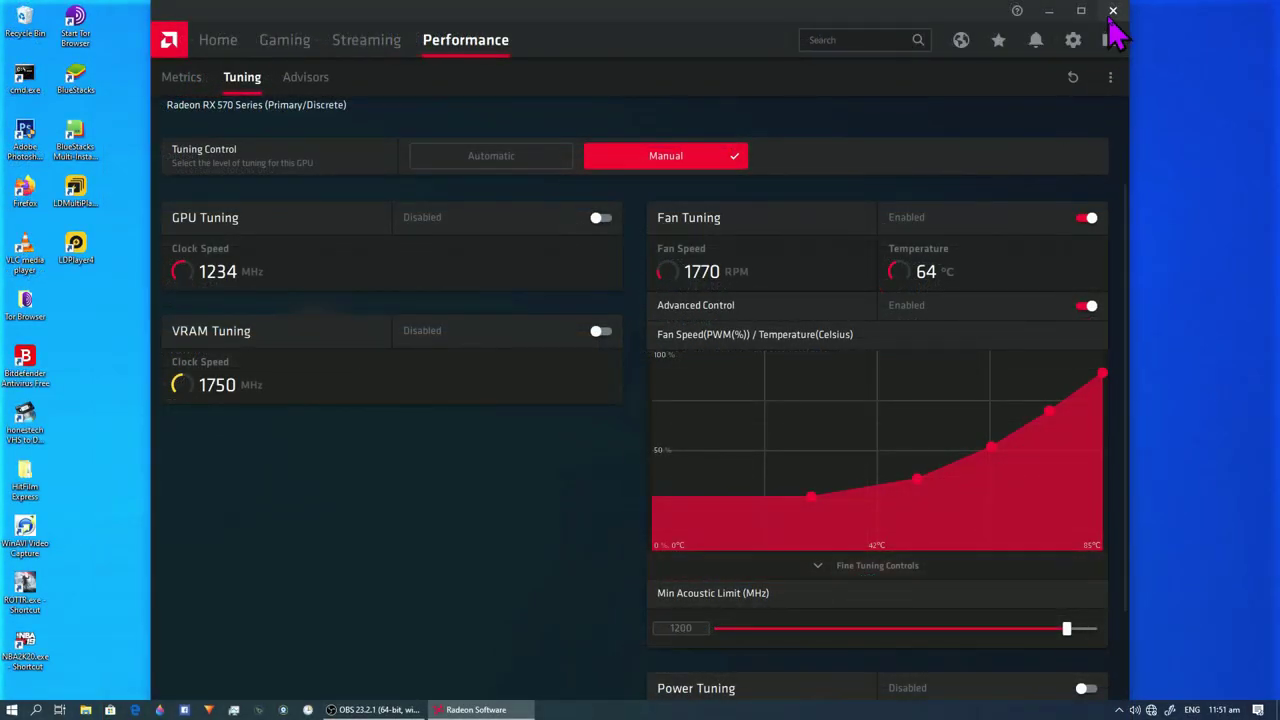
Return to the Home page, close Radeon Software and open the Windows power options for restarting the PC.
{"action": "left_click", "coordinate": [228, 46]}
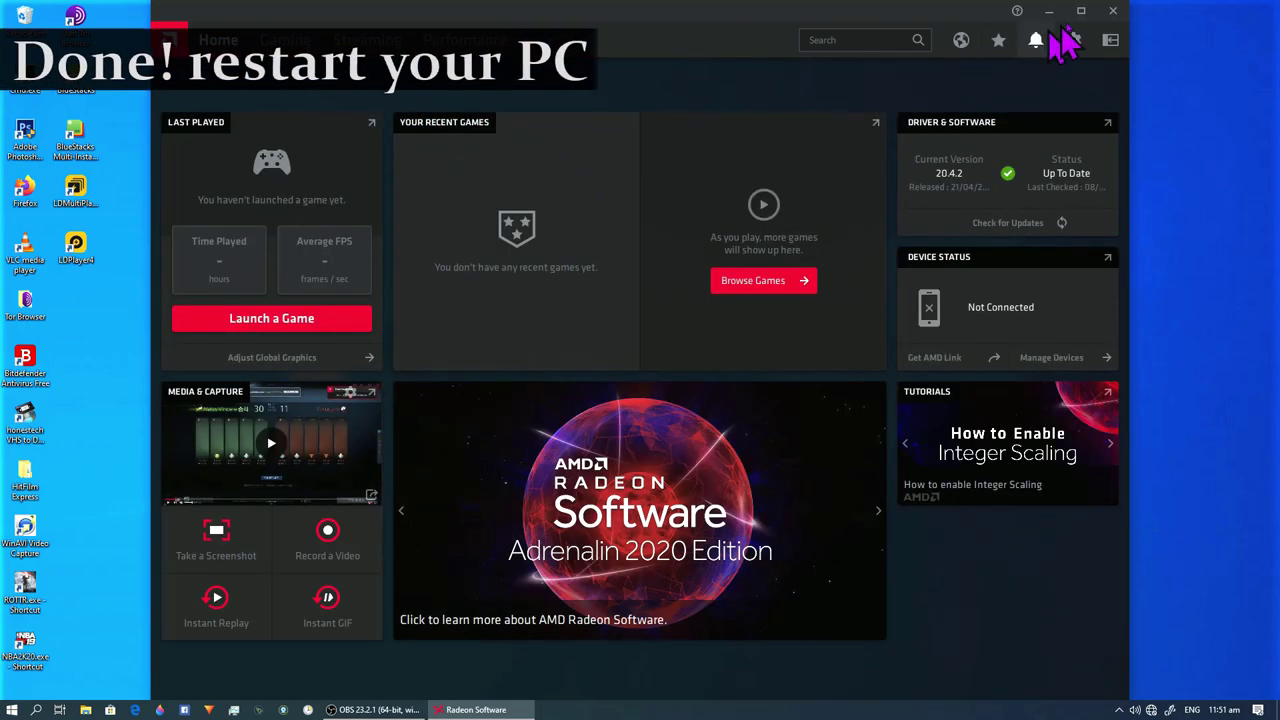
{"action": "left_click", "coordinate": [1116, 15]}
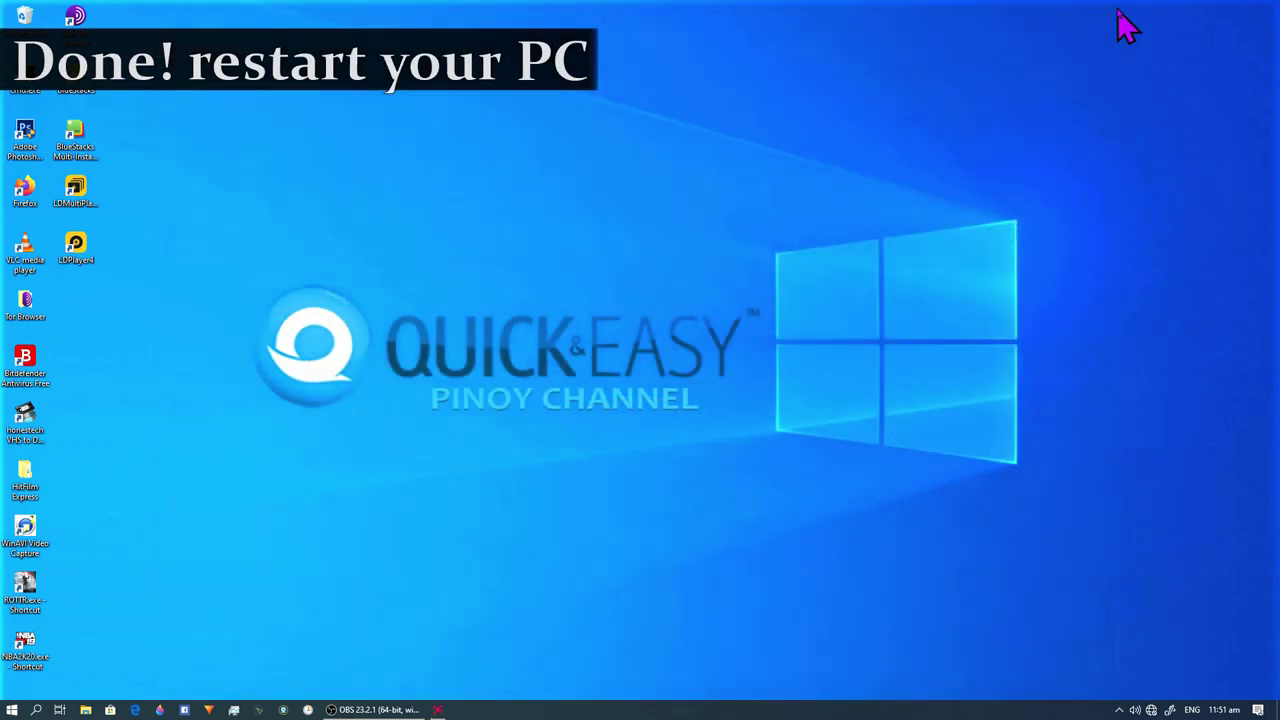
{"action": "left_click", "coordinate": [10, 710]}
{"action": "left_click", "coordinate": [16, 684]}
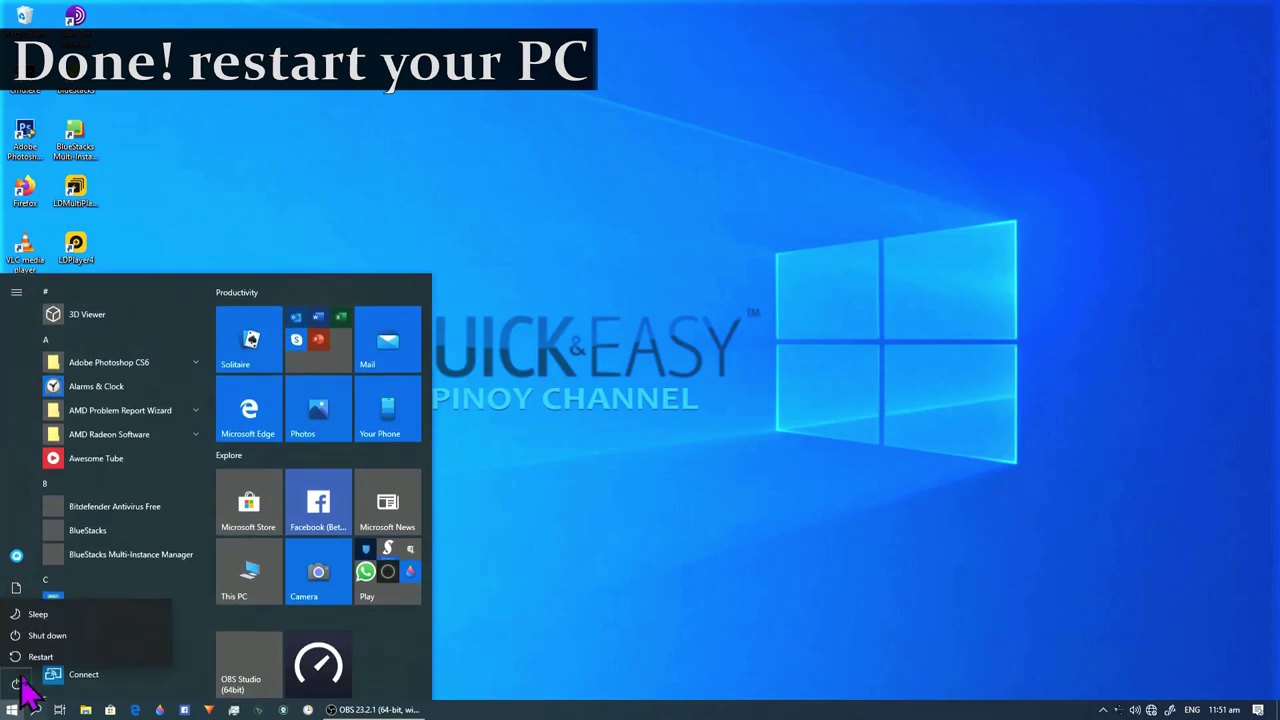